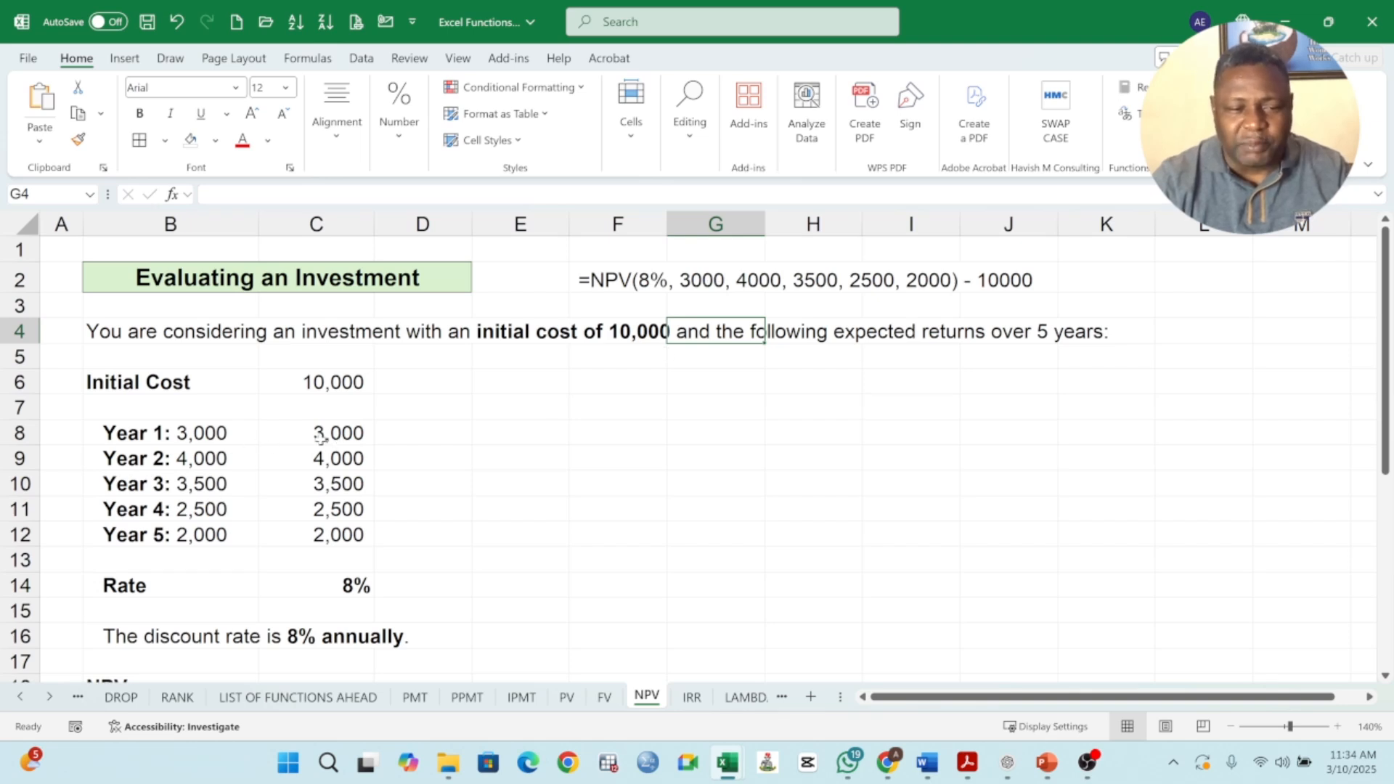
Examine the yearly returns in C8:C12, the rate in C14 and the discount rate note in B16.
{"action": "left_click_drag", "start_coordinate": [321, 435], "coordinate": [336, 533]}
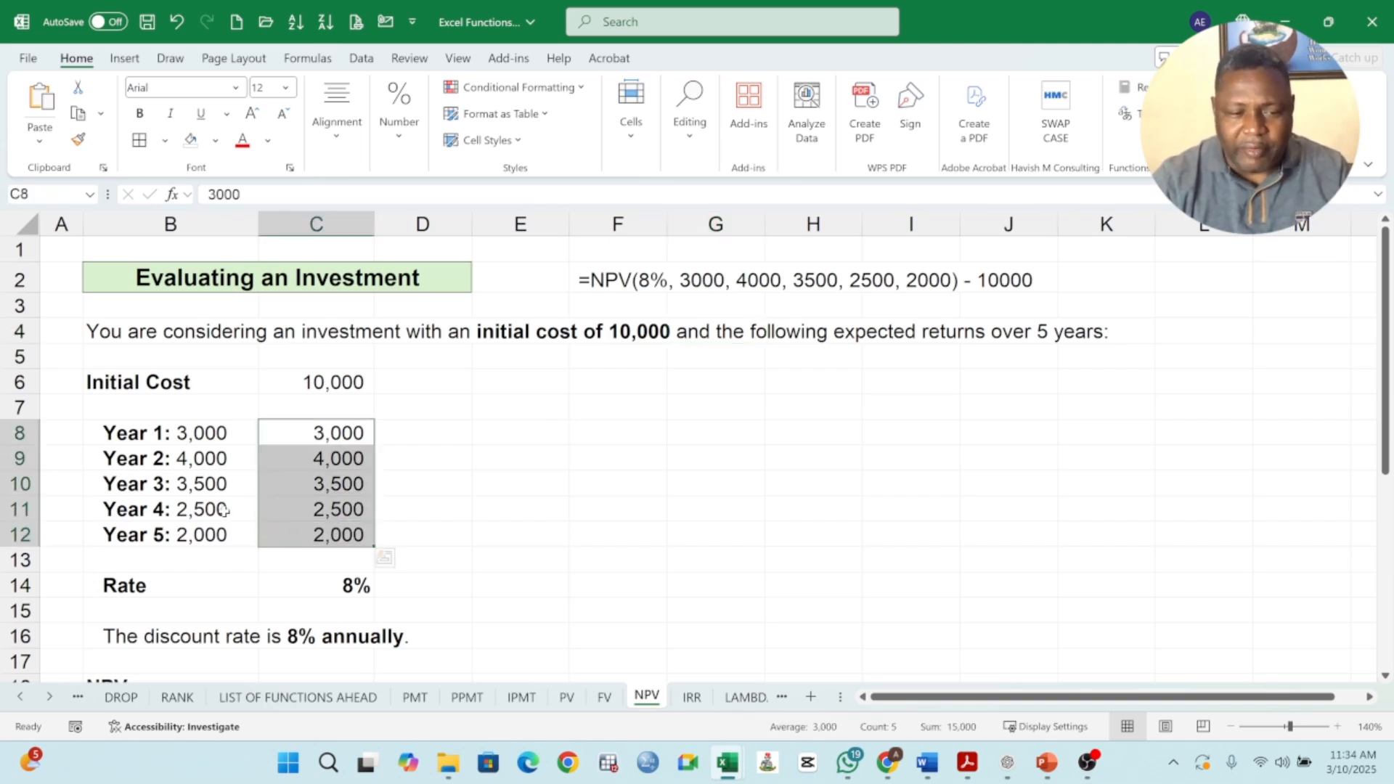
{"action": "left_click", "coordinate": [323, 436]}
{"action": "left_click", "coordinate": [335, 459]}
{"action": "left_click", "coordinate": [344, 485]}
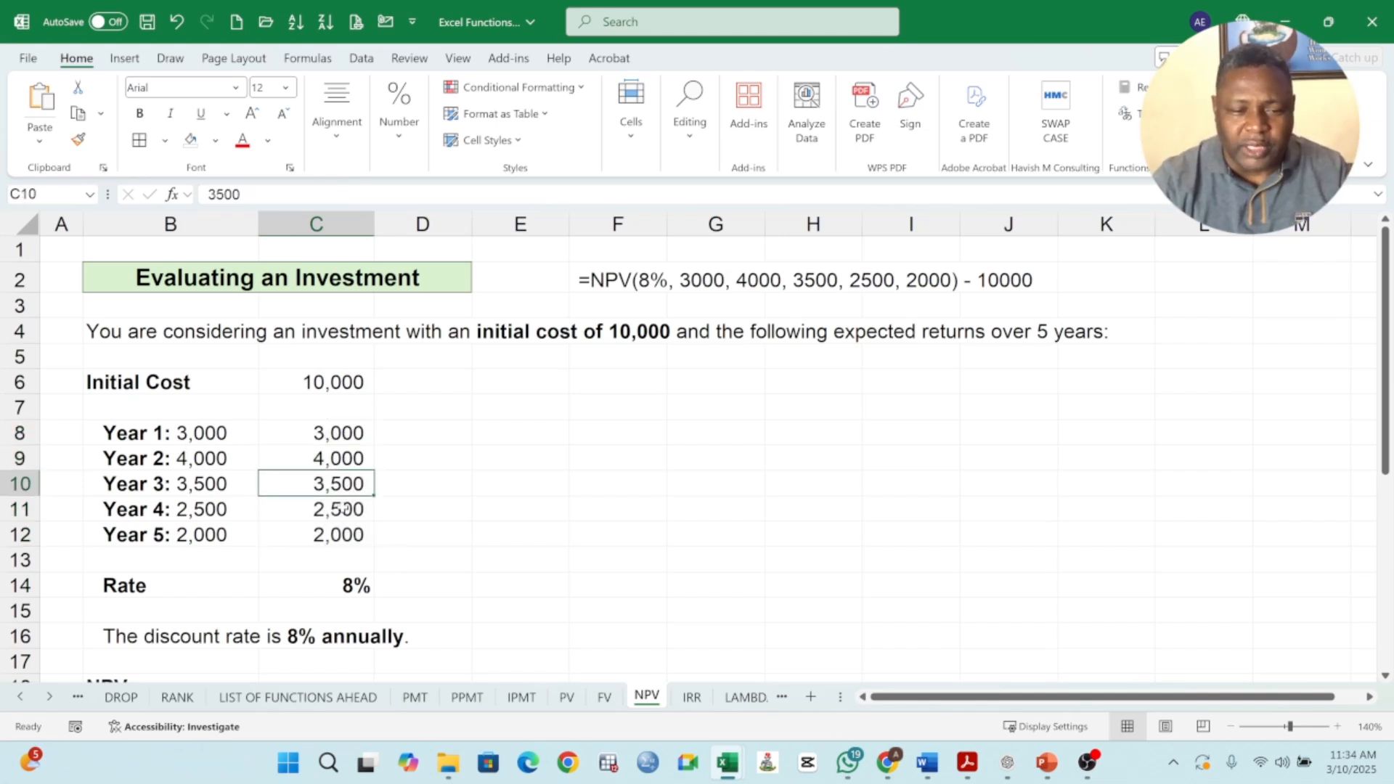
{"action": "left_click", "coordinate": [343, 510]}
{"action": "left_click", "coordinate": [344, 537]}
{"action": "scroll", "coordinate": [335, 560], "scroll_direction": "down", "scroll_amount": 1}
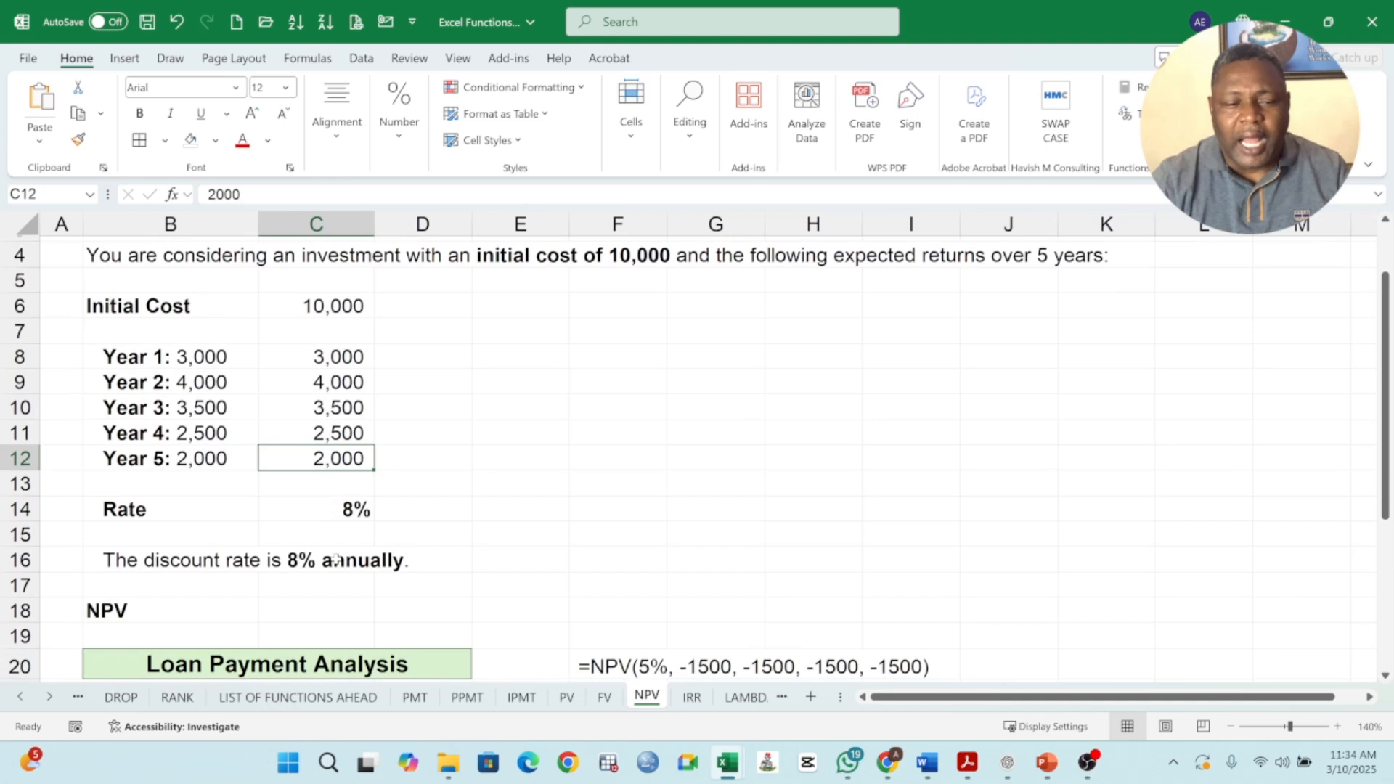
{"action": "left_click", "coordinate": [347, 510]}
{"action": "scroll", "coordinate": [524, 505], "scroll_direction": "up", "scroll_amount": 1}
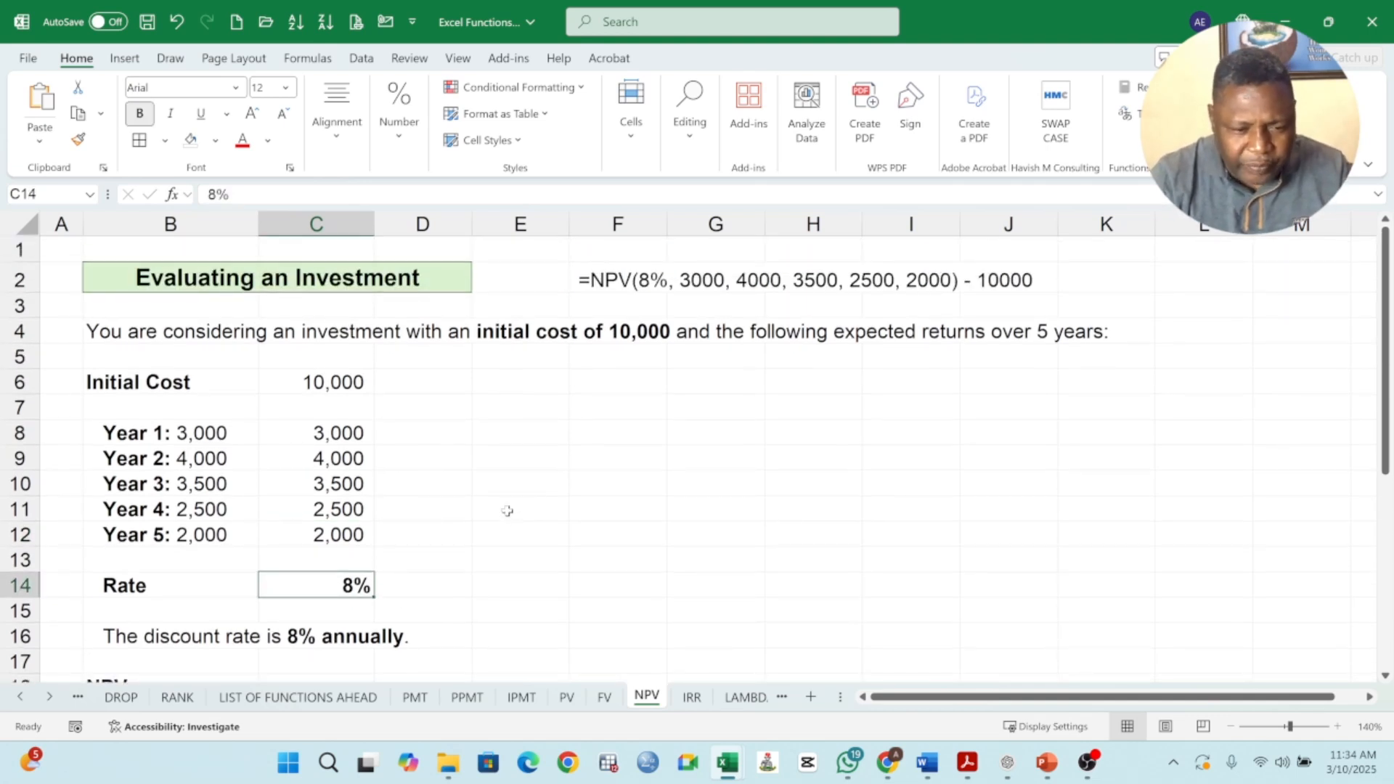
{"action": "scroll", "coordinate": [496, 506], "scroll_direction": "down", "scroll_amount": 1}
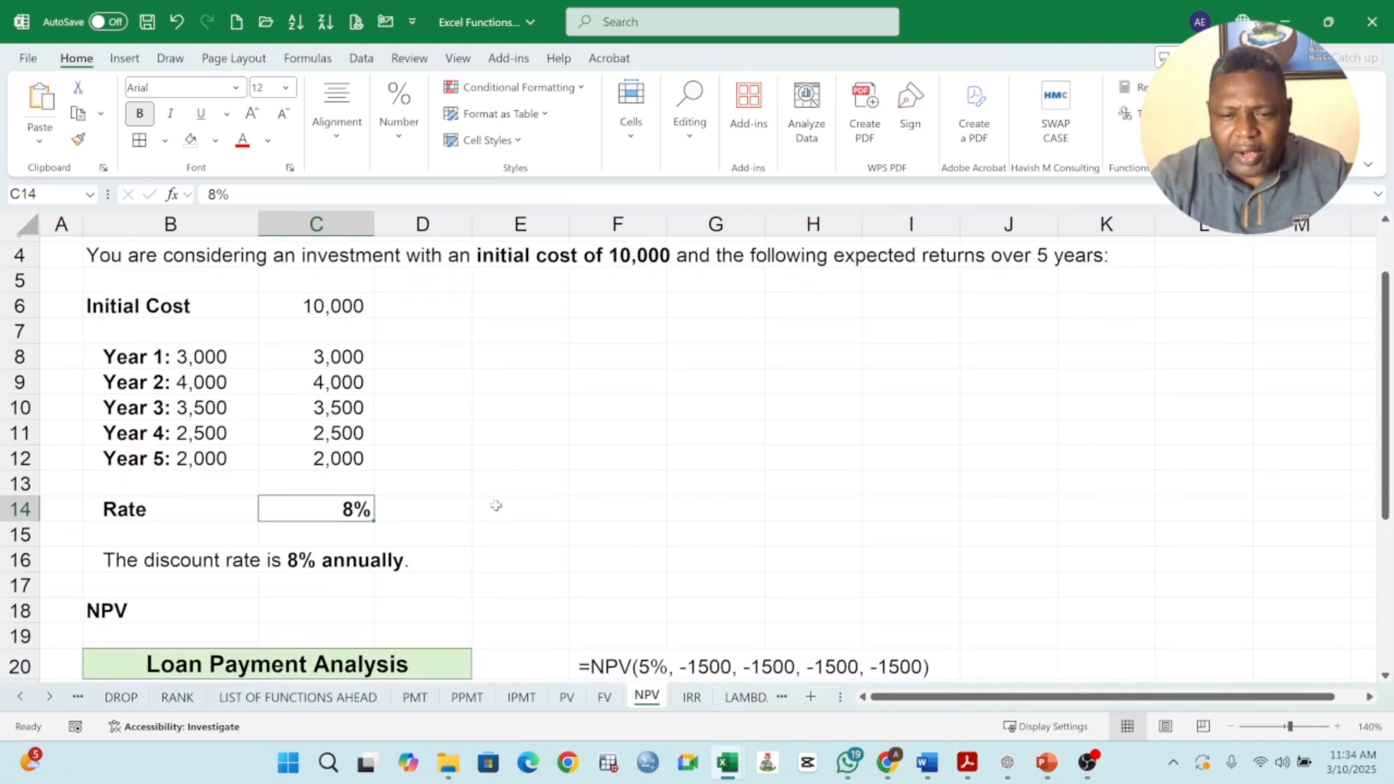
{"action": "left_click", "coordinate": [134, 566]}
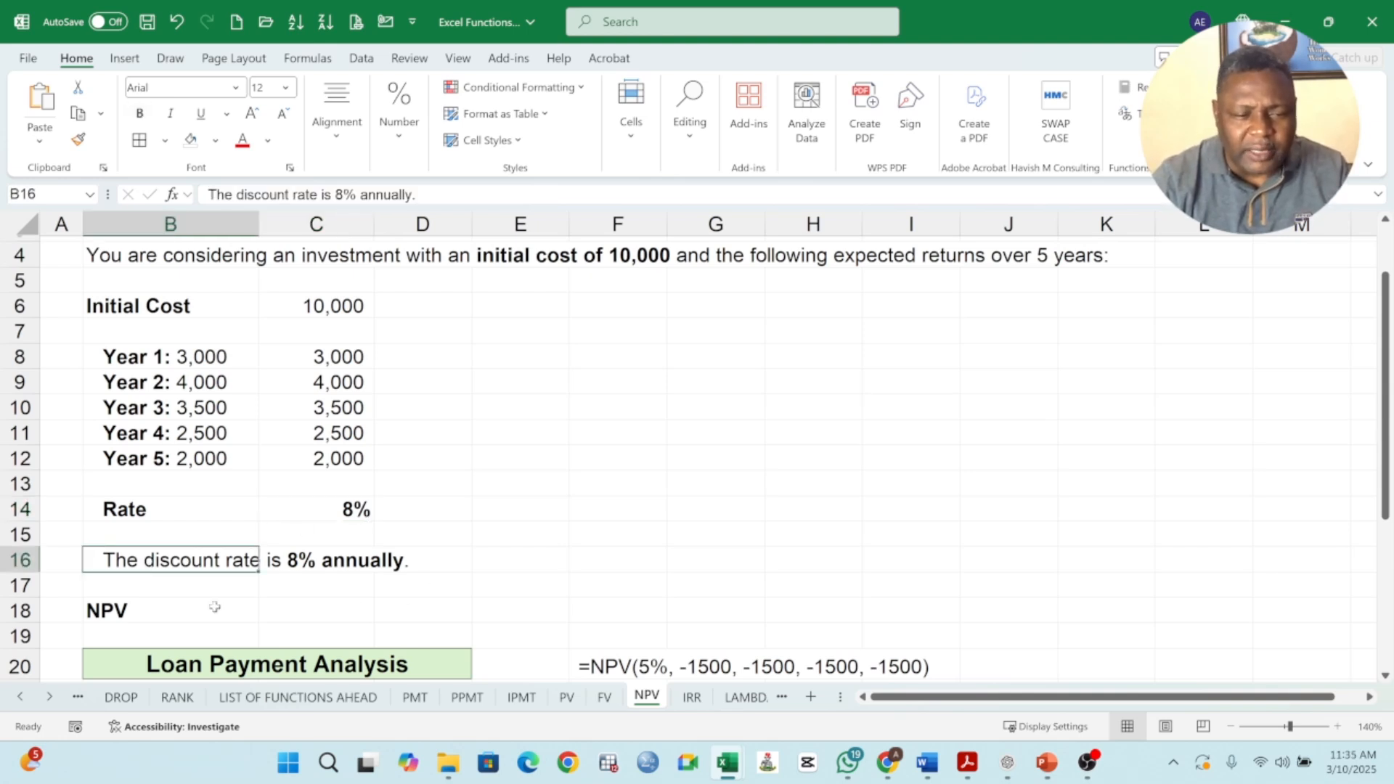
Start an NPV formula in C18 with the rate in C14 as its first argument.
{"action": "left_click", "coordinate": [297, 614]}
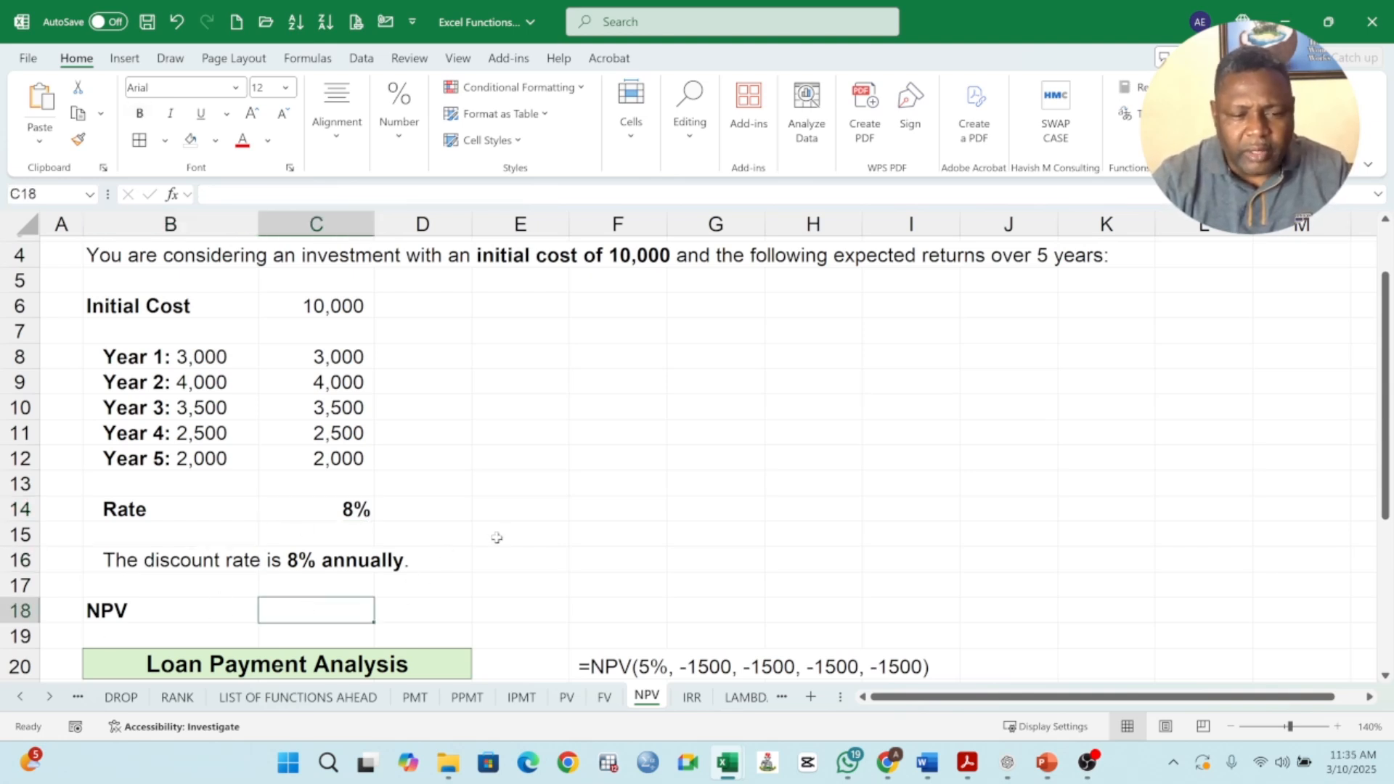
{"action": "type", "text": "="}
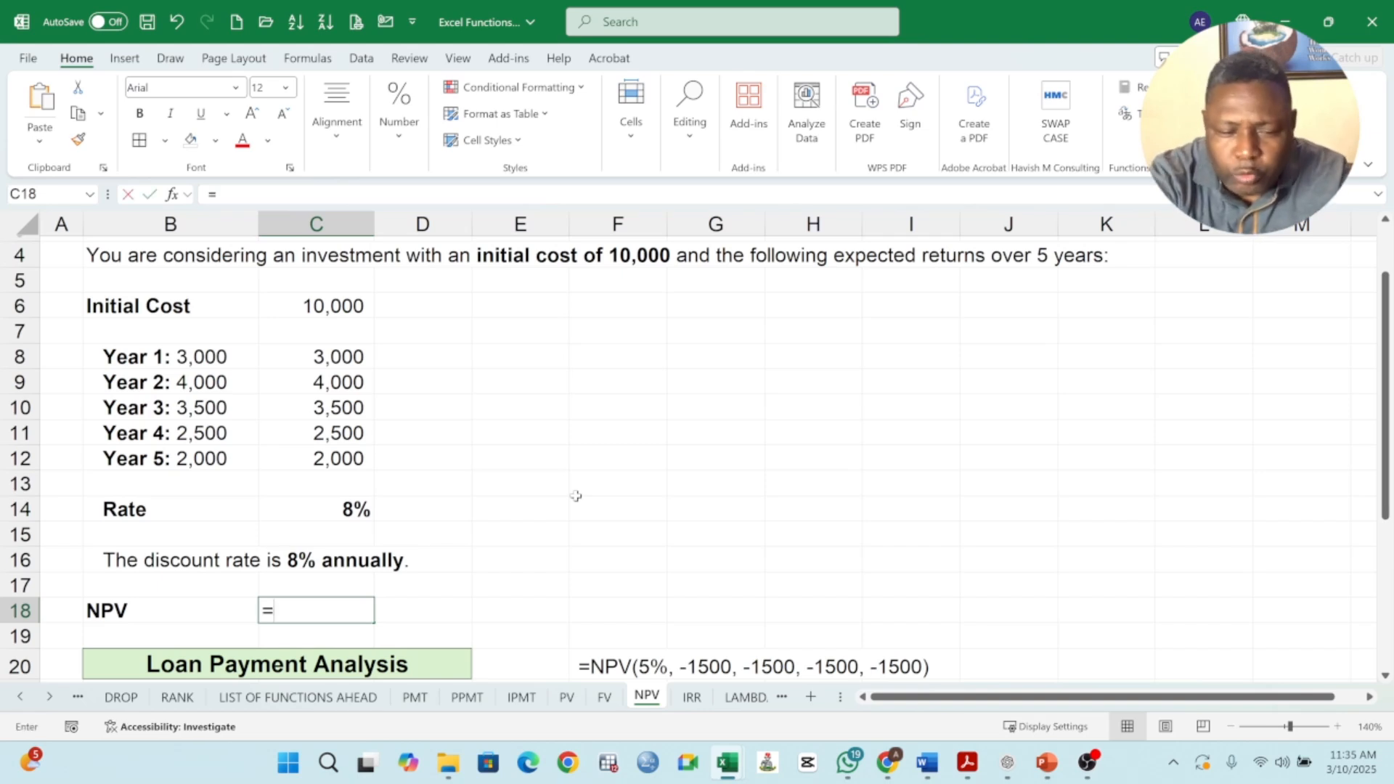
{"action": "type", "text": "NP"}
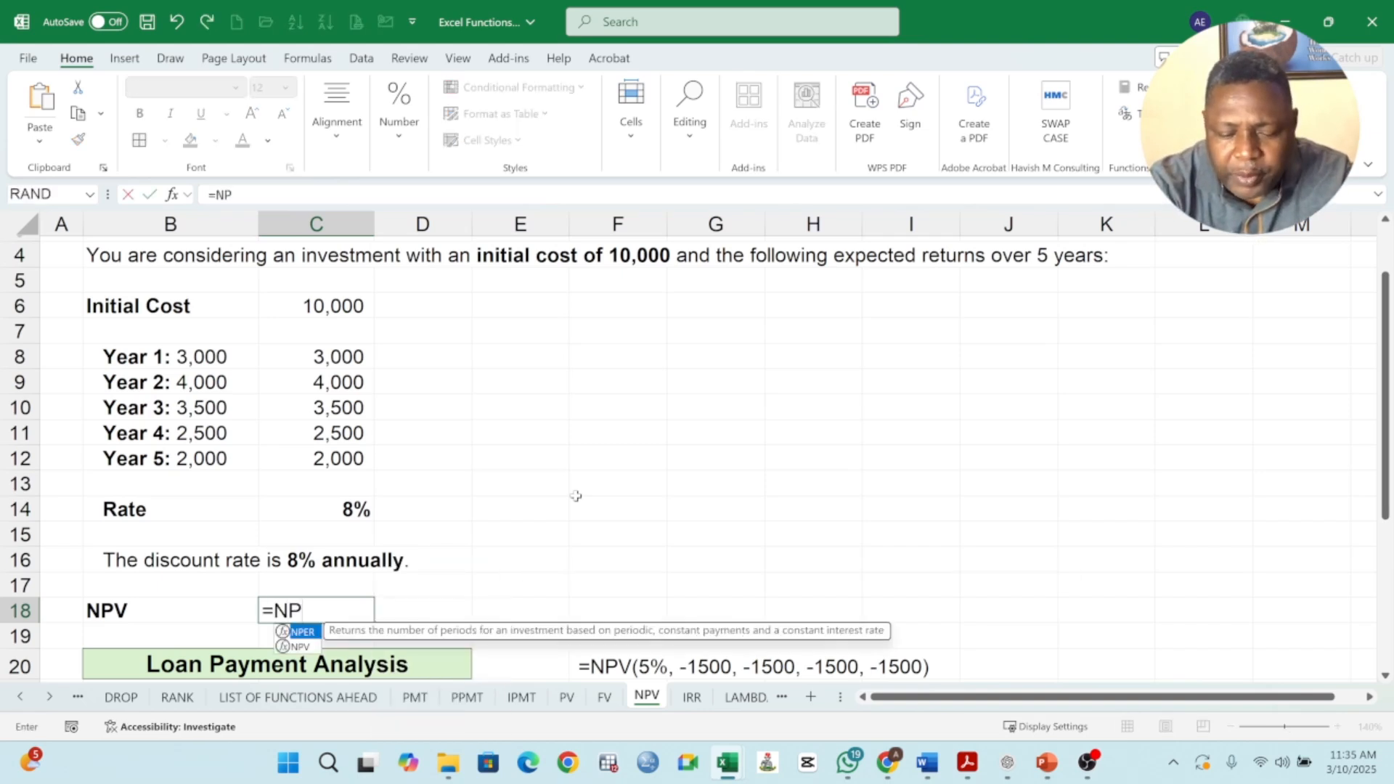
{"action": "type", "text": "V("}
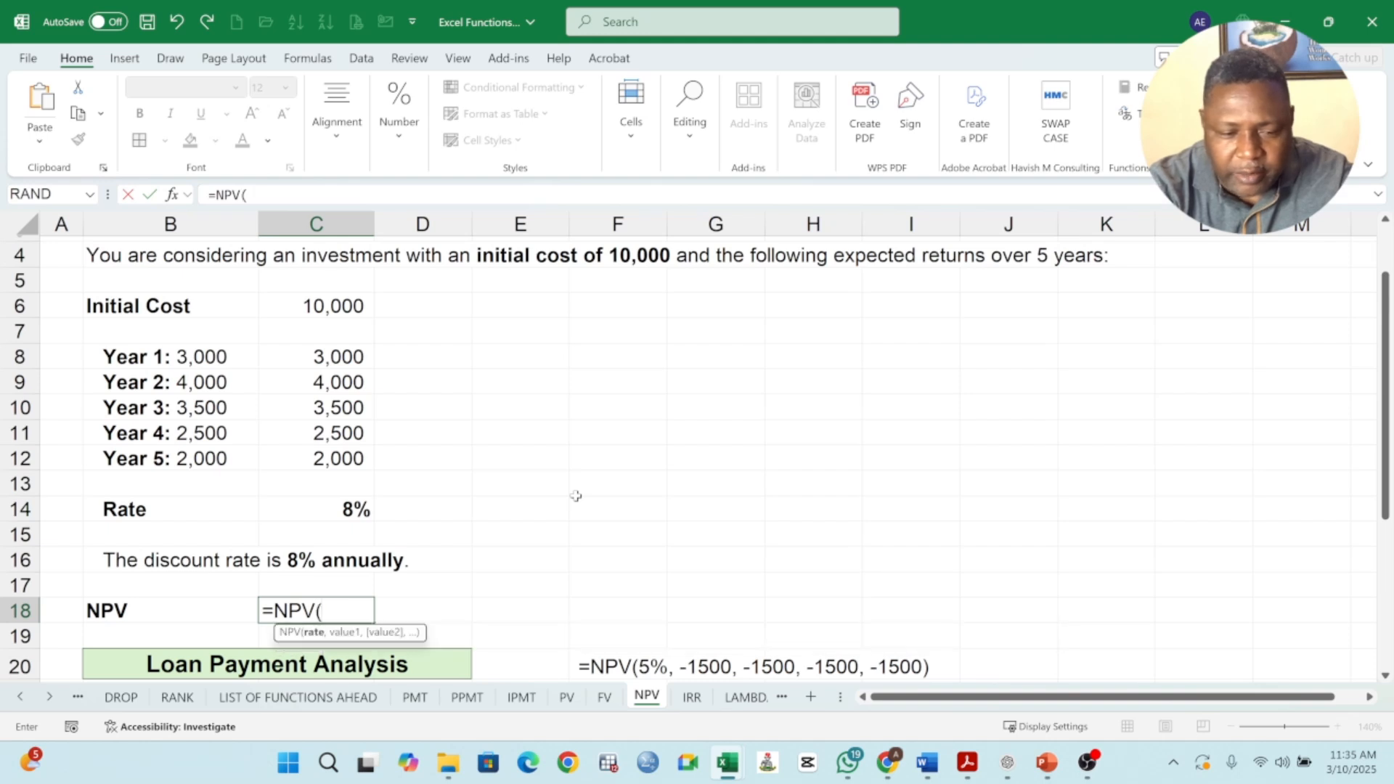
{"action": "left_click", "coordinate": [331, 508]}
{"action": "scroll", "coordinate": [336, 500], "scroll_direction": "up", "scroll_amount": 1}
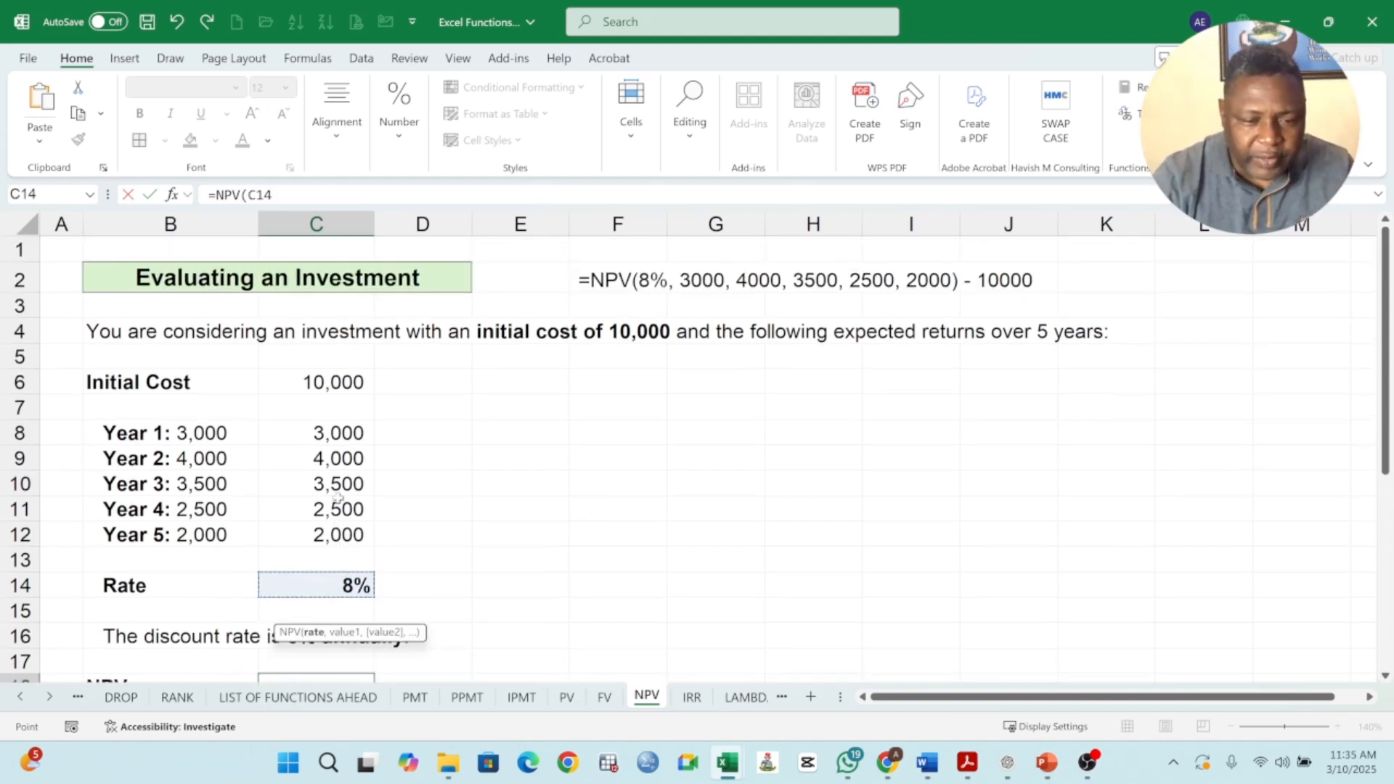
{"action": "scroll", "coordinate": [338, 498], "scroll_direction": "down", "scroll_amount": 1}
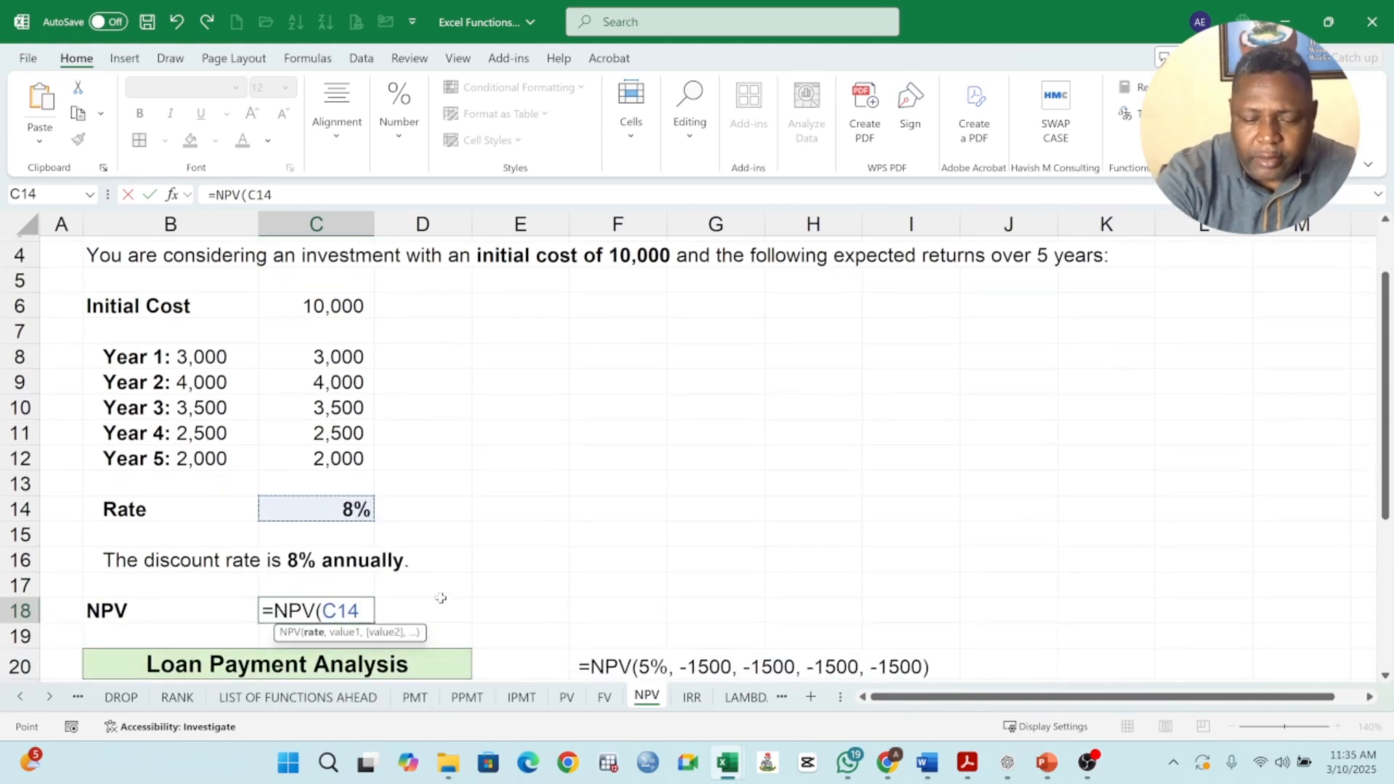
{"action": "type", "text": ","}
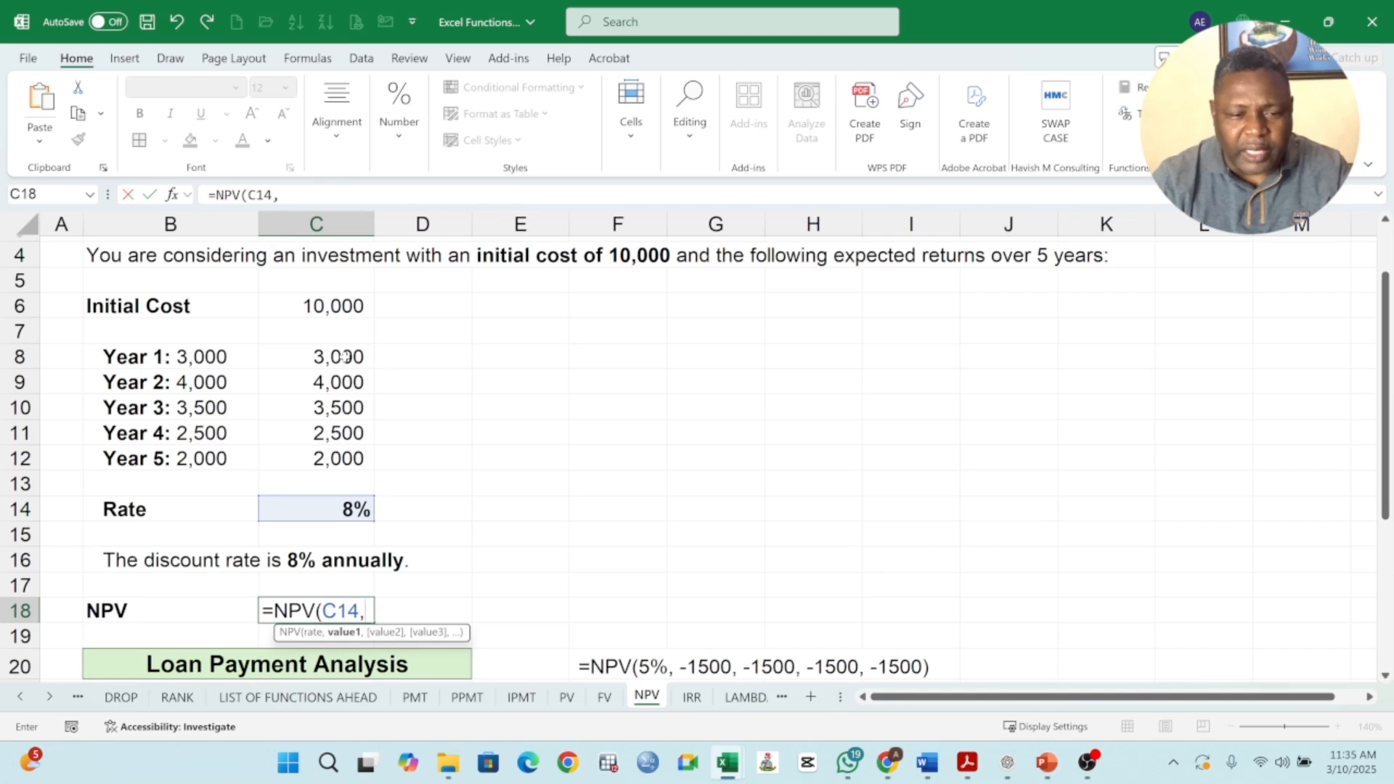
Try listing the yearly returns C8, C9 and C10 as separate value arguments of the NPV formula in C18.
{"action": "left_click_drag", "start_coordinate": [342, 356], "coordinate": [368, 460]}
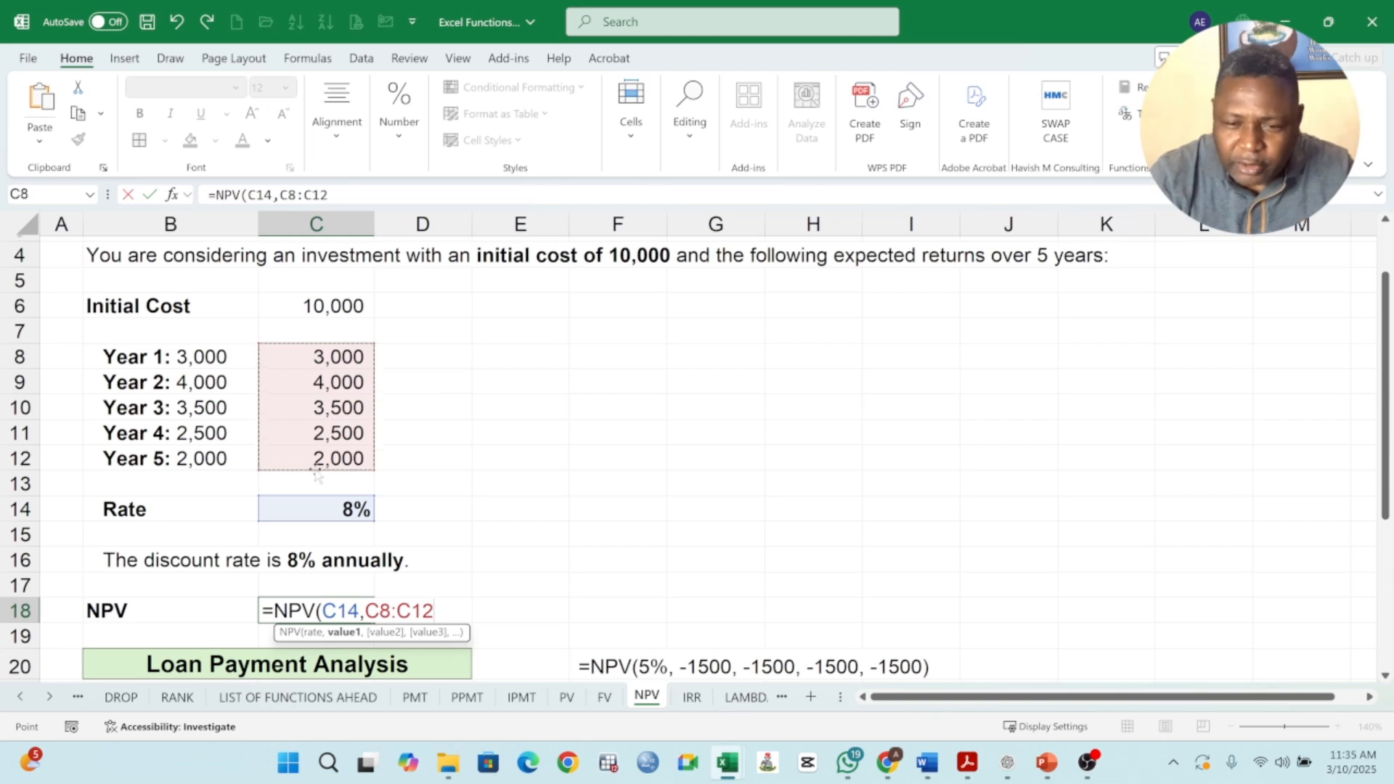
{"action": "key", "text": "BackSpace"}
{"action": "key", "text": "BackSpace"}
{"action": "key", "text": "BackSpace"}
{"action": "key", "text": "BackSpace"}
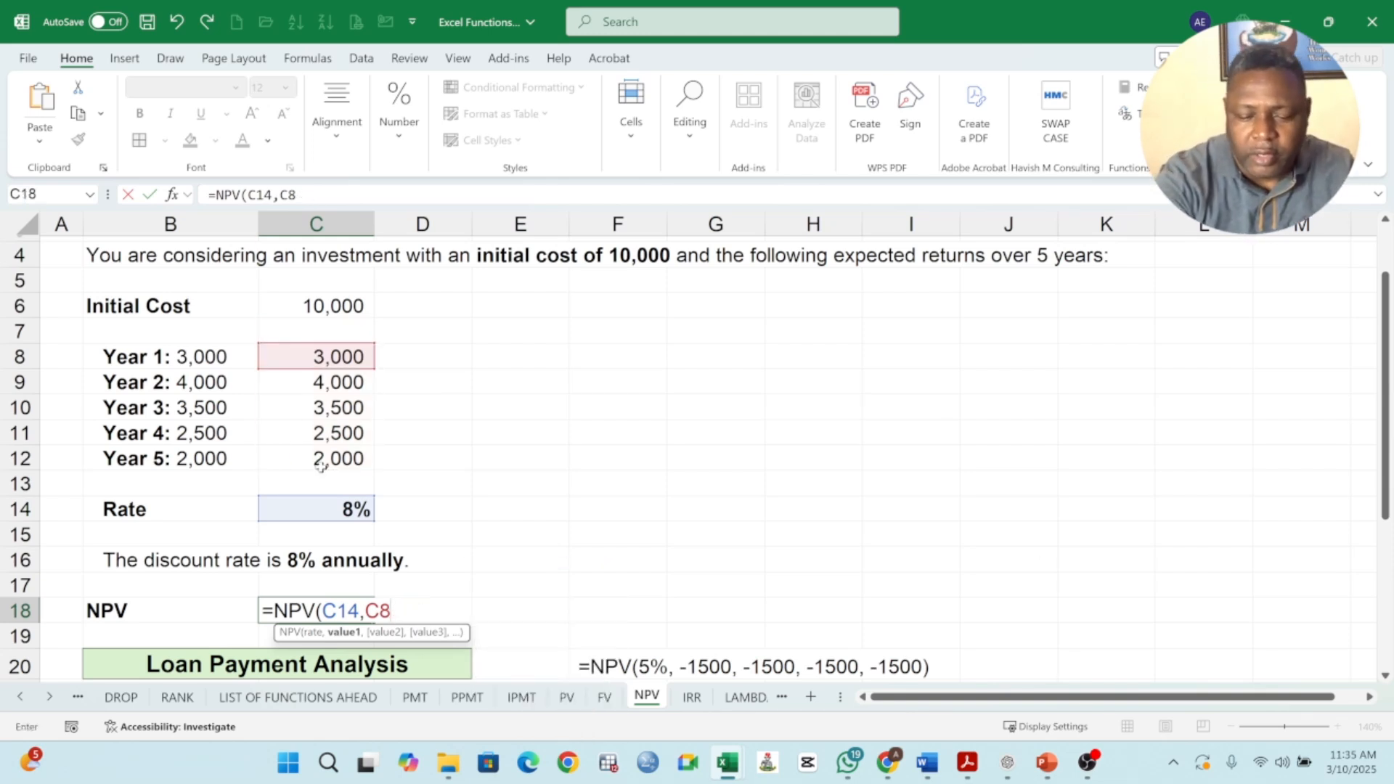
{"action": "type", "text": ","}
{"action": "left_click", "coordinate": [337, 381]}
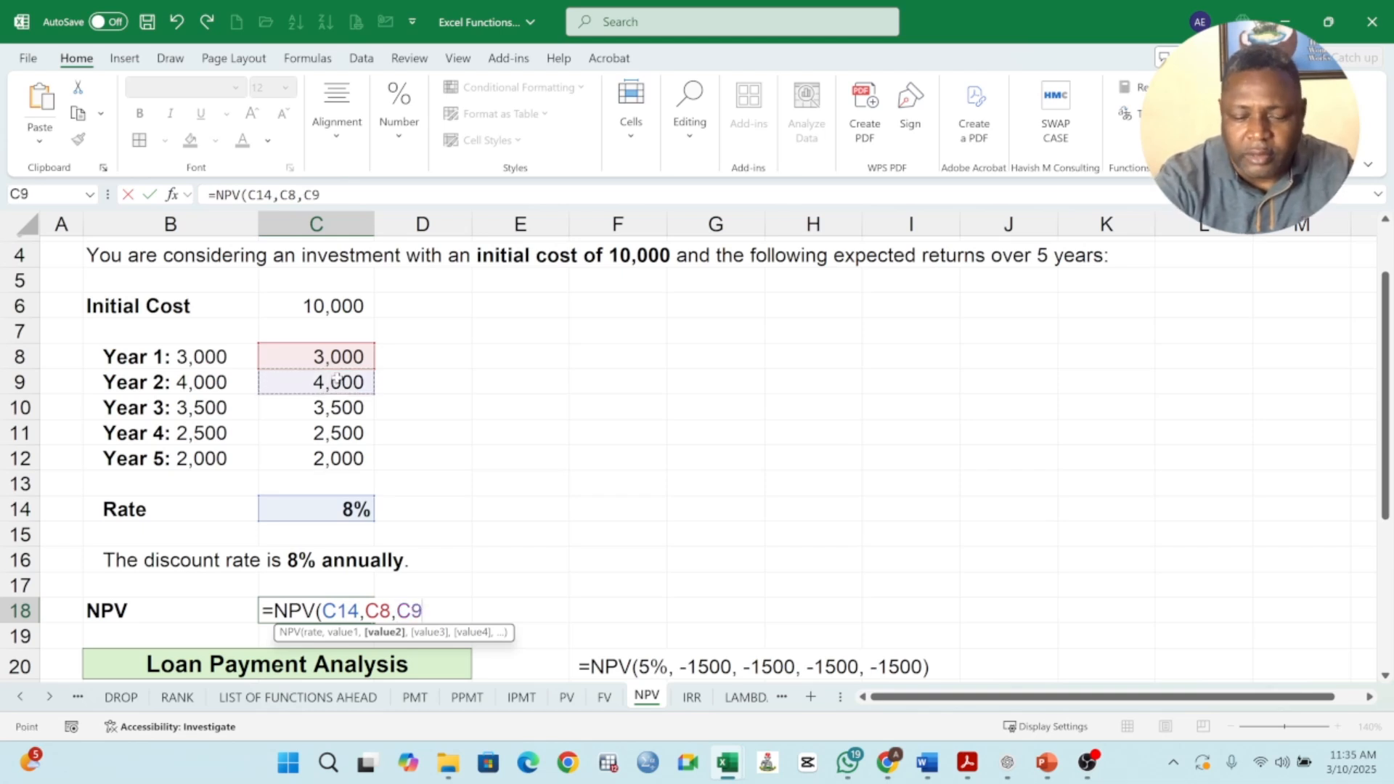
{"action": "type", "text": ","}
{"action": "left_click", "coordinate": [333, 404]}
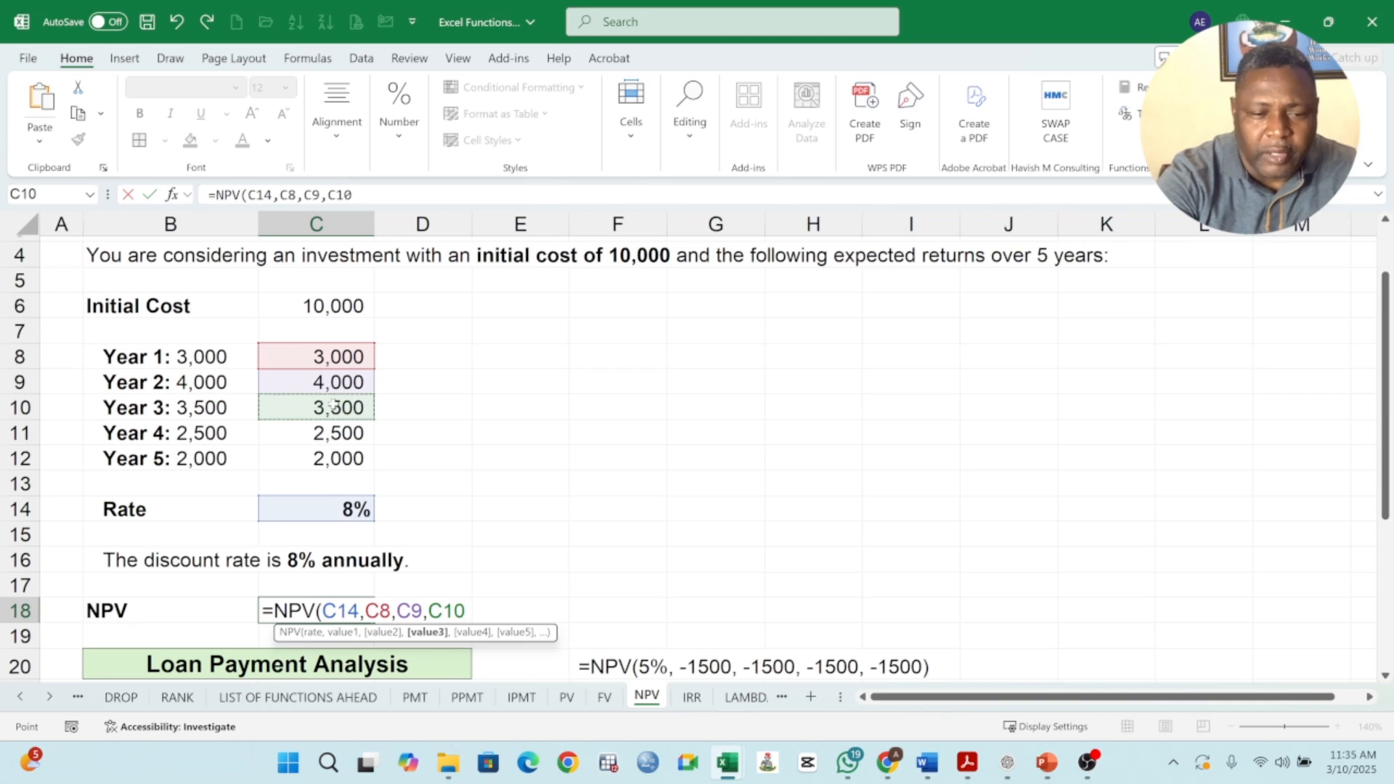
{"action": "key", "text": "BackSpace"}
{"action": "key", "text": "BackSpace"}
{"action": "key", "text": "BackSpace"}
{"action": "key", "text": "BackSpace"}
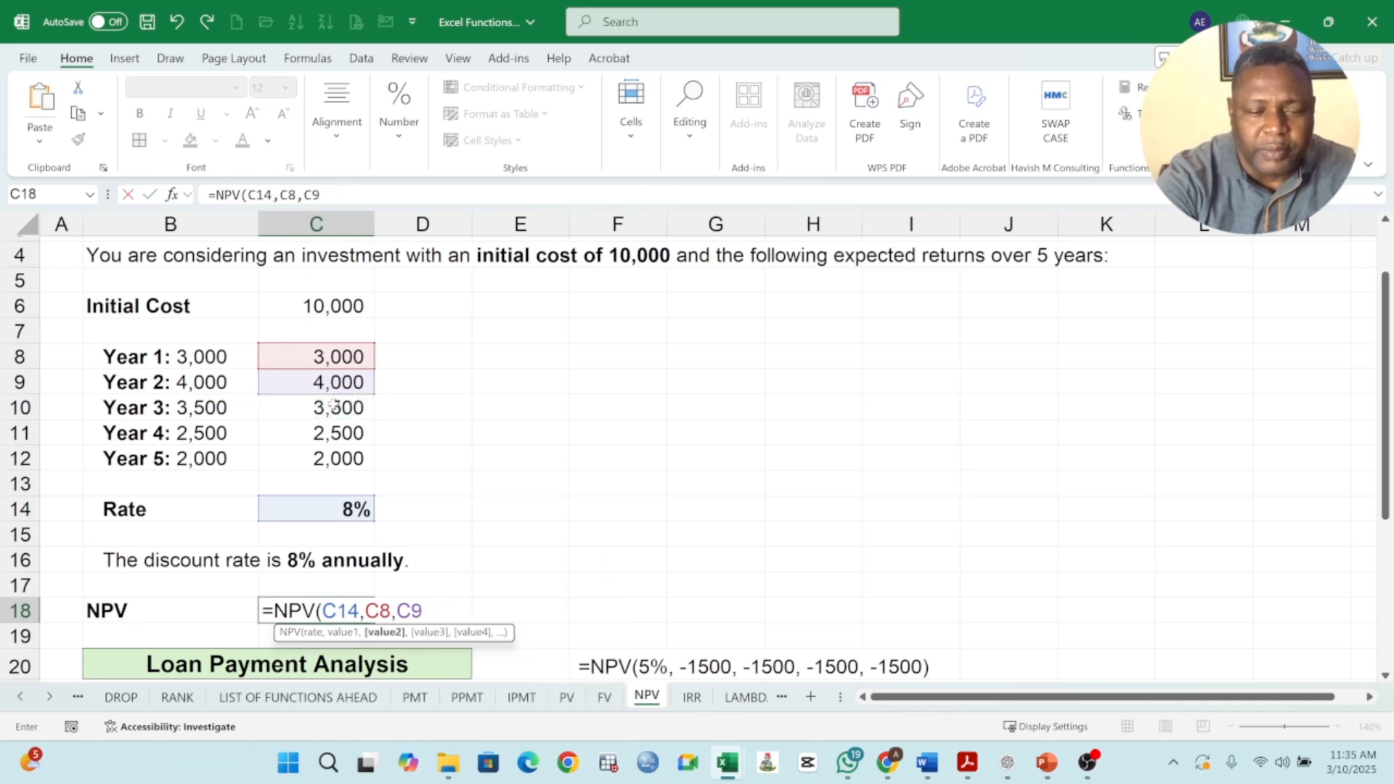
{"action": "left_click_drag", "start_coordinate": [335, 354], "coordinate": [335, 457]}
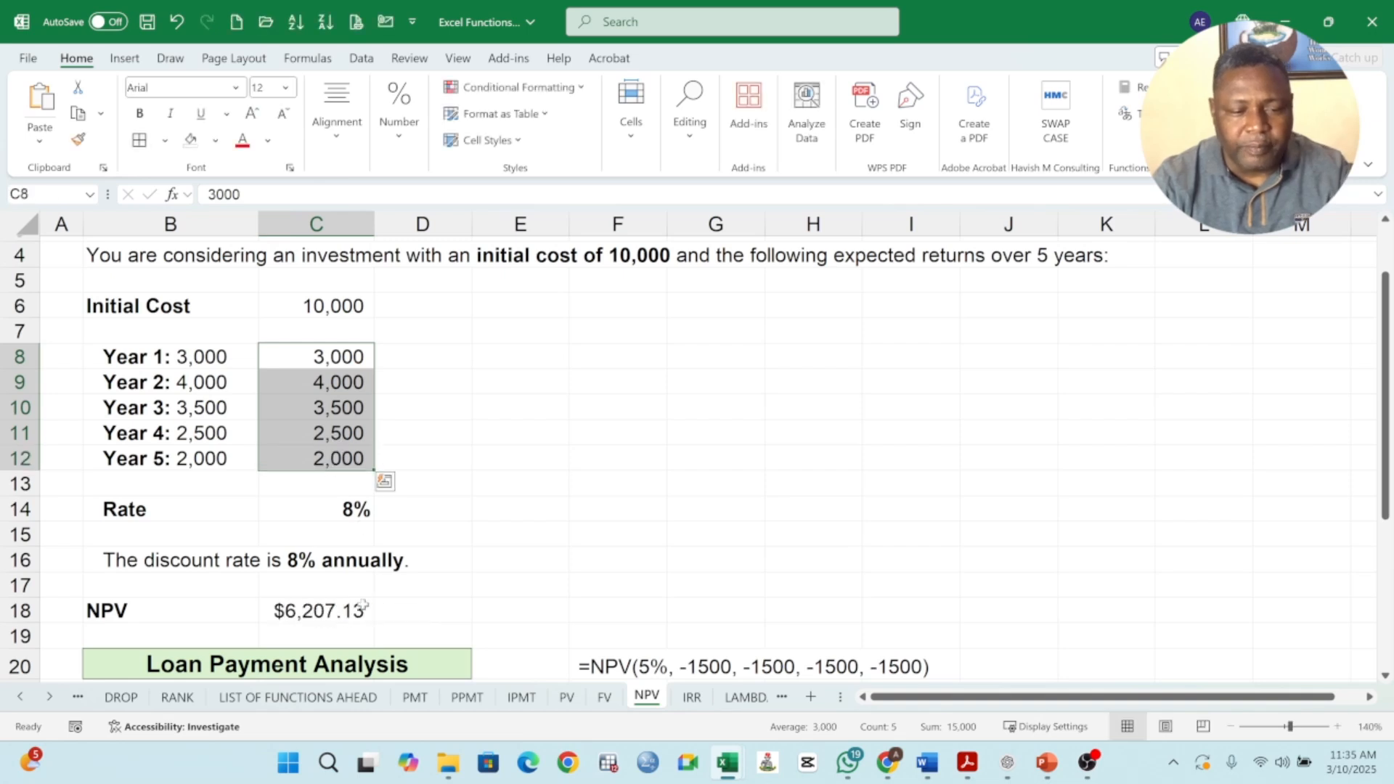
Edit the formula in C18 so its cash-flow argument is the range C8:C12, giving =NPV(C14,C8:C12).
{"action": "double_click", "coordinate": [299, 612]}
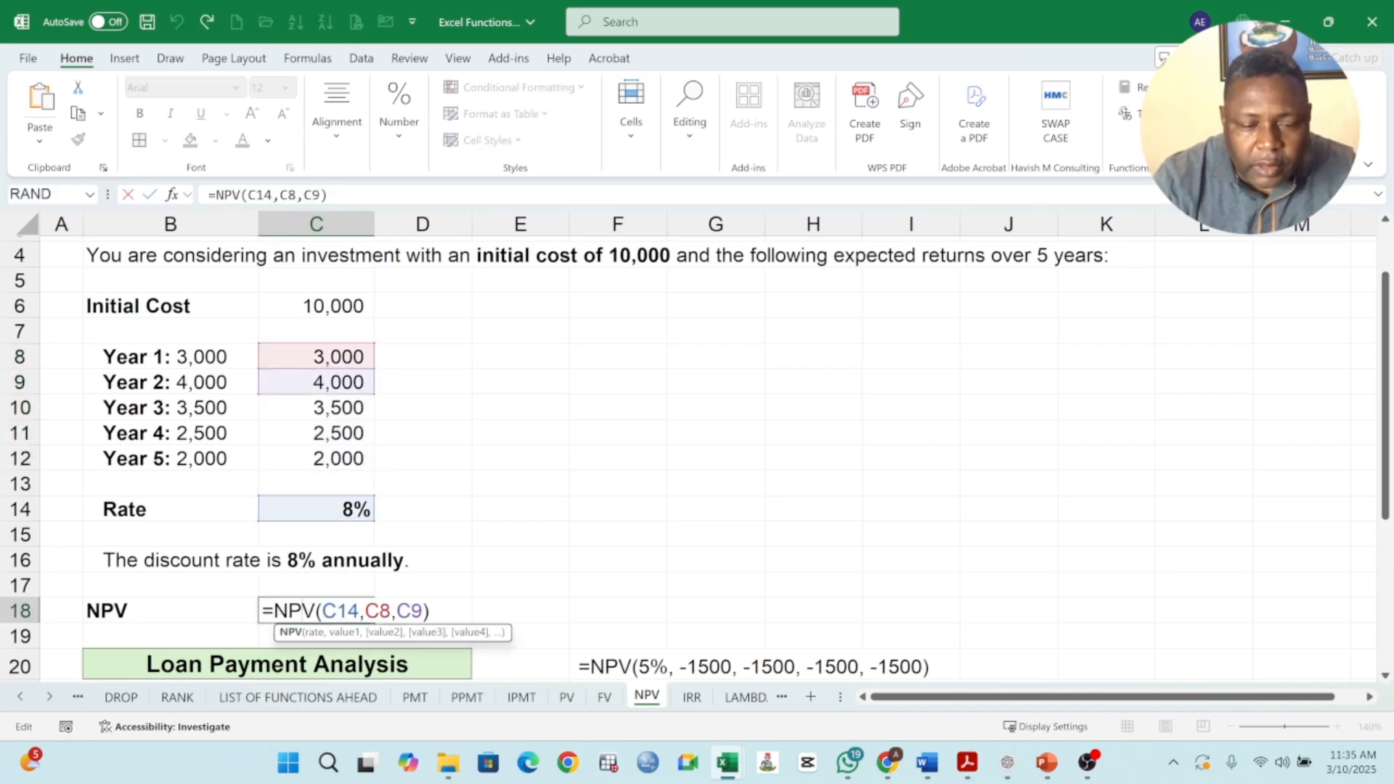
{"action": "left_click", "coordinate": [423, 613]}
{"action": "key", "text": "BackSpace"}
{"action": "key", "text": "BackSpace"}
{"action": "key", "text": "BackSpace"}
{"action": "key", "text": "BackSpace"}
{"action": "key", "text": "BackSpace"}
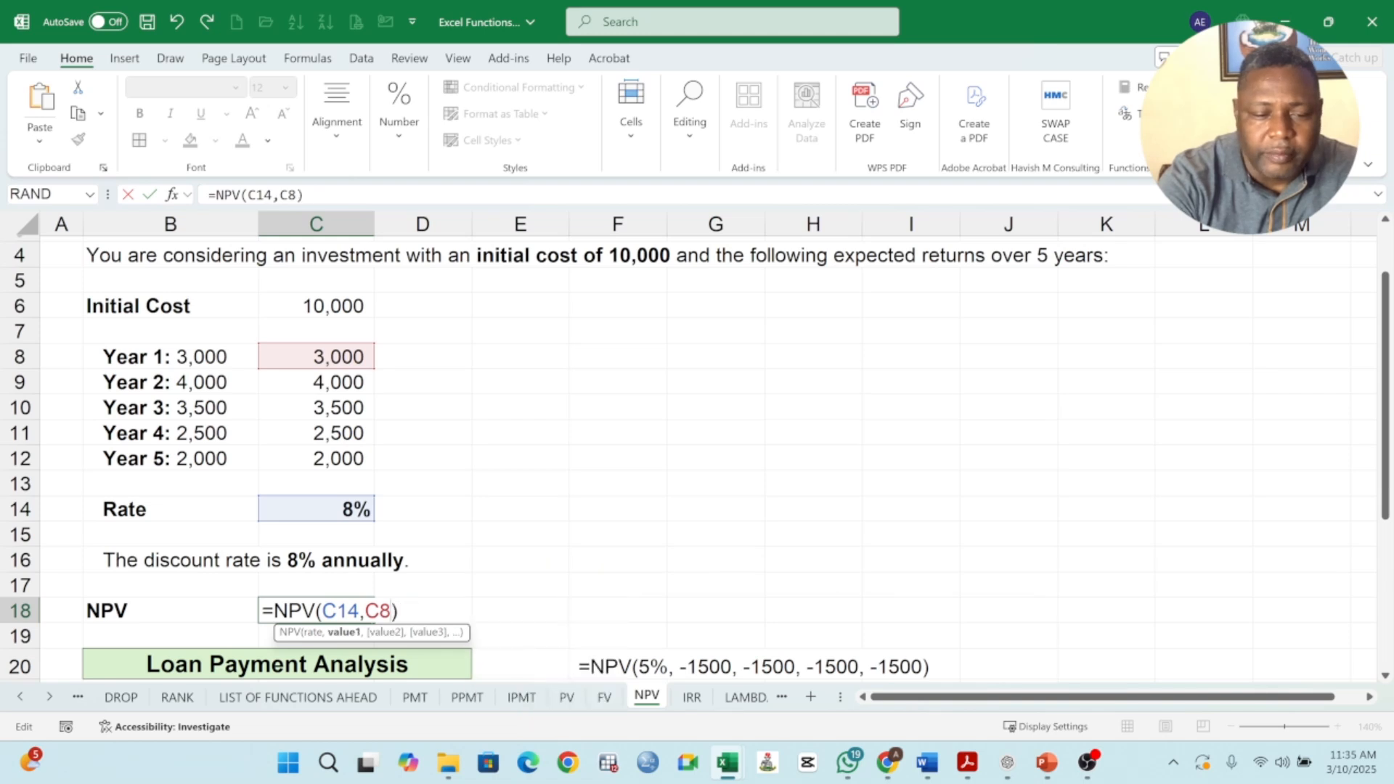
{"action": "left_click_drag", "start_coordinate": [326, 366], "coordinate": [344, 450]}
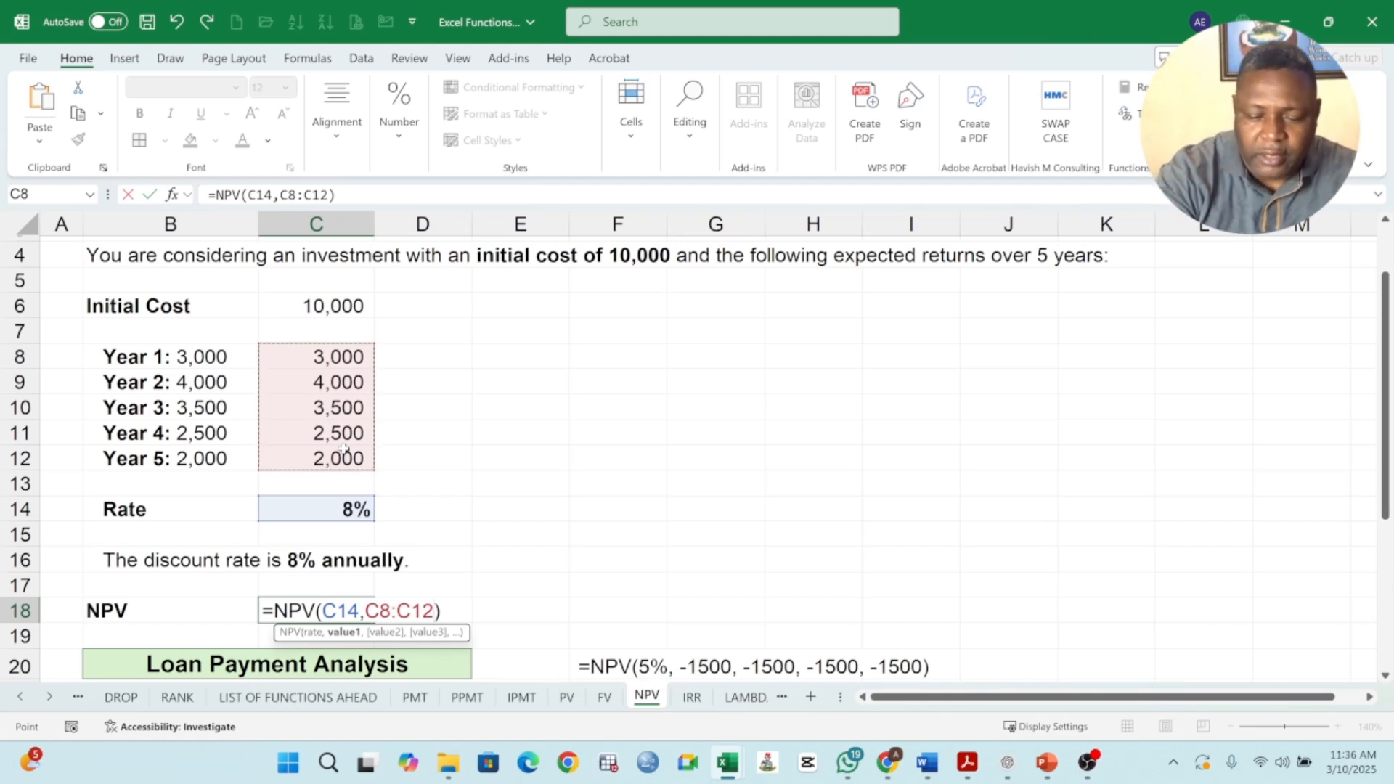
{"action": "type", "text": ","}
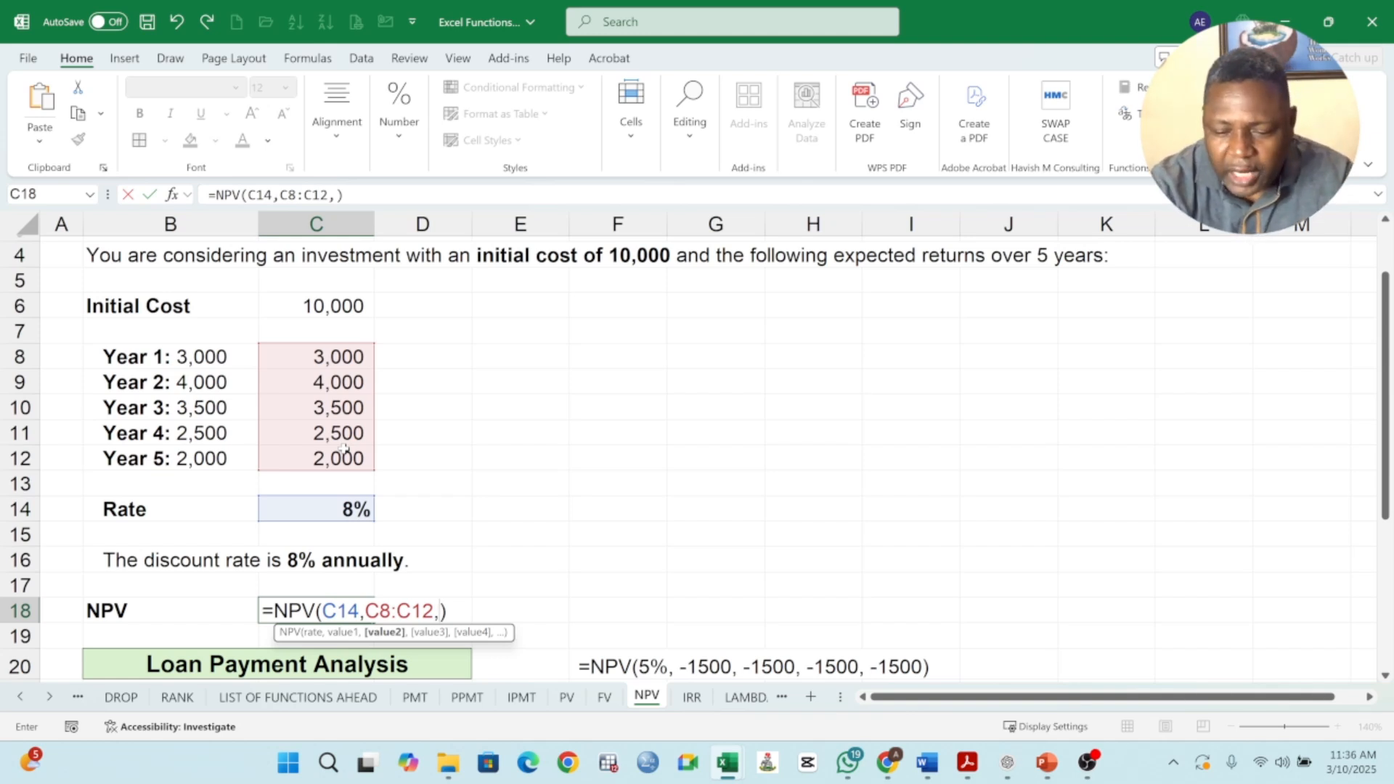
{"action": "key", "text": "BackSpace"}
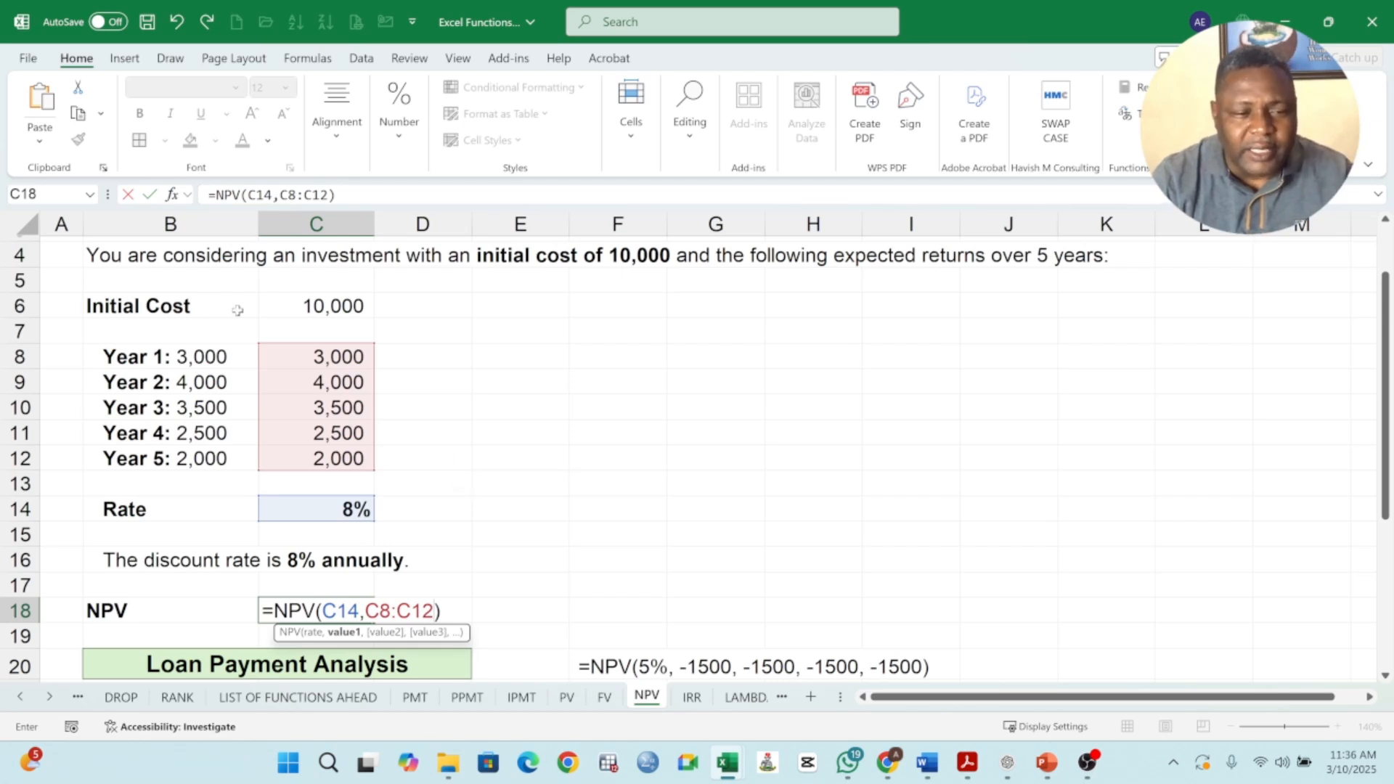
Subtract the initial cost in C6 from the NPV formula and enter =NPV(C14,C8:C12)-C6 in C18.
{"action": "scroll", "coordinate": [279, 311], "scroll_direction": "up", "scroll_amount": 1}
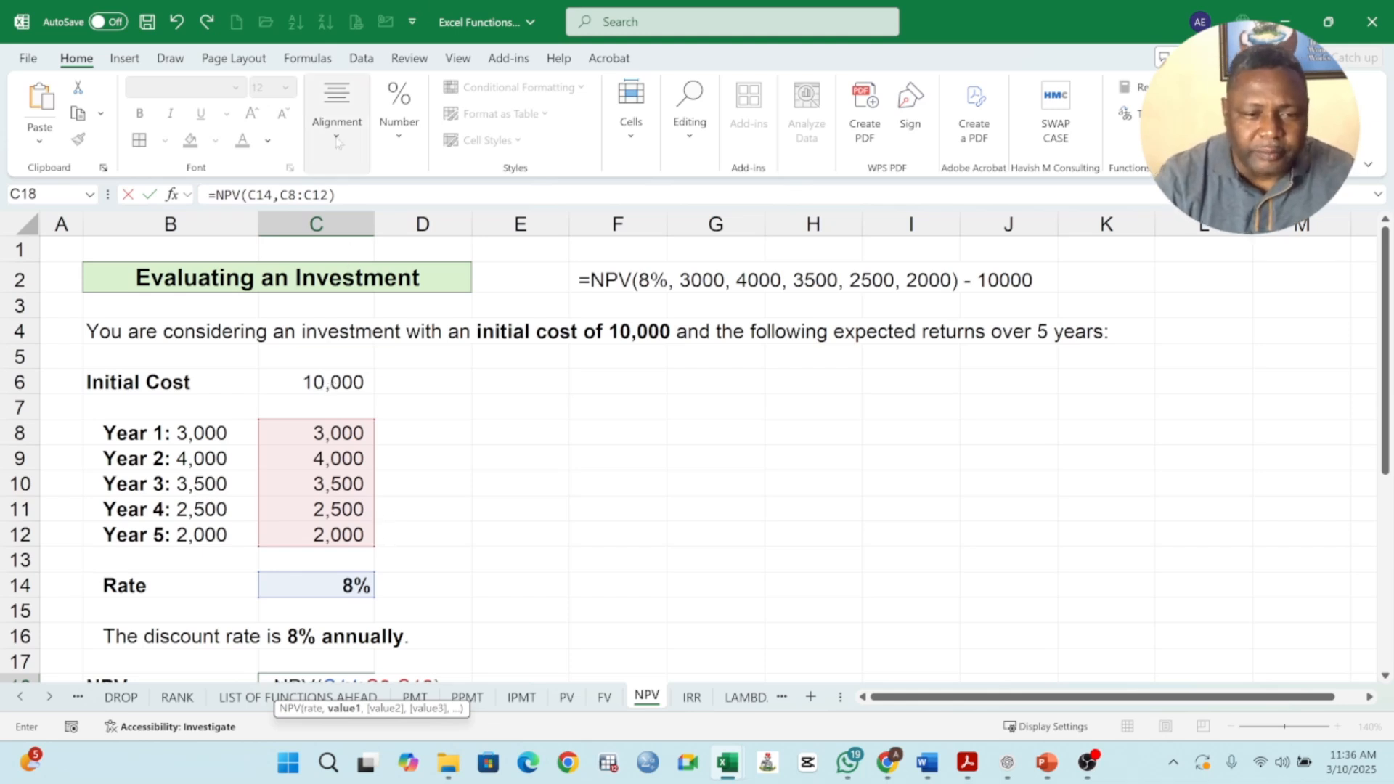
{"action": "left_click", "coordinate": [349, 195]}
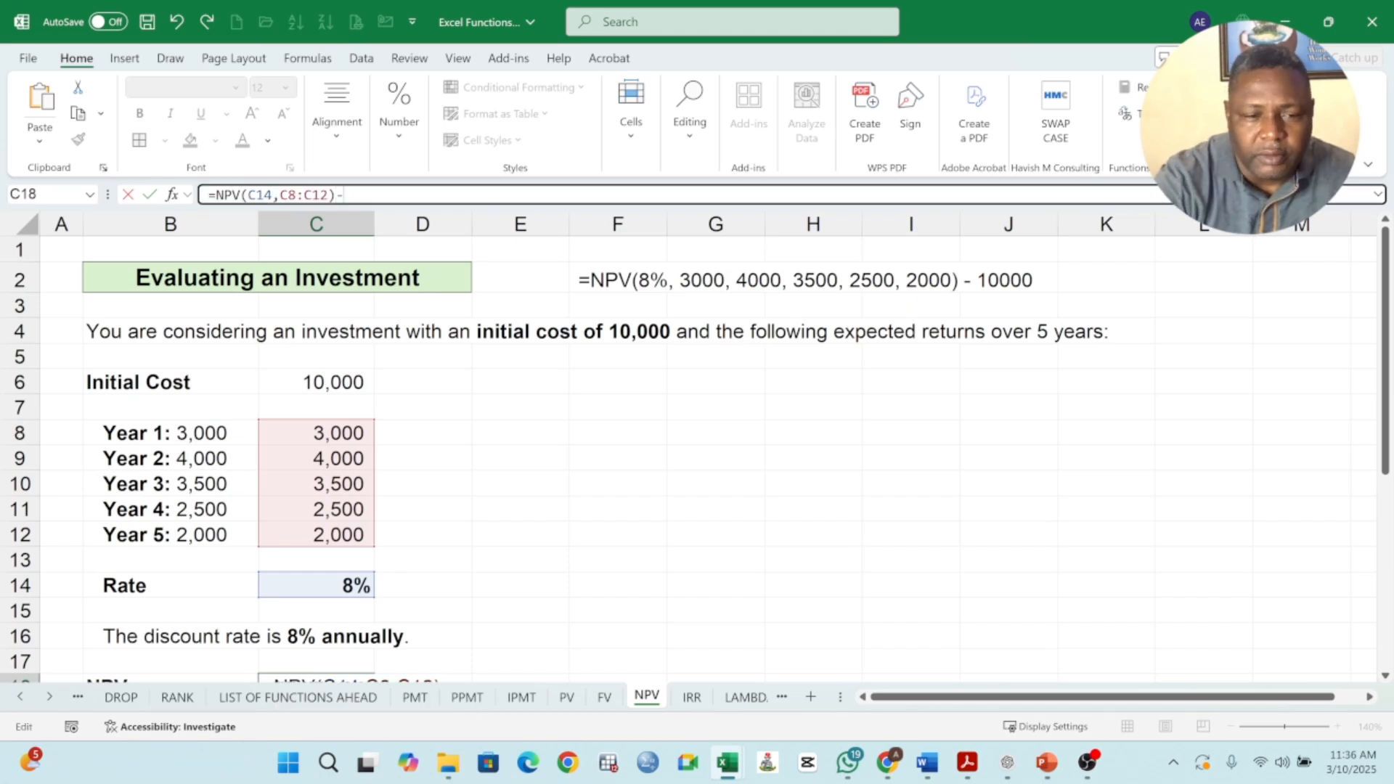
{"action": "type", "text": "-"}
{"action": "left_click", "coordinate": [315, 382]}
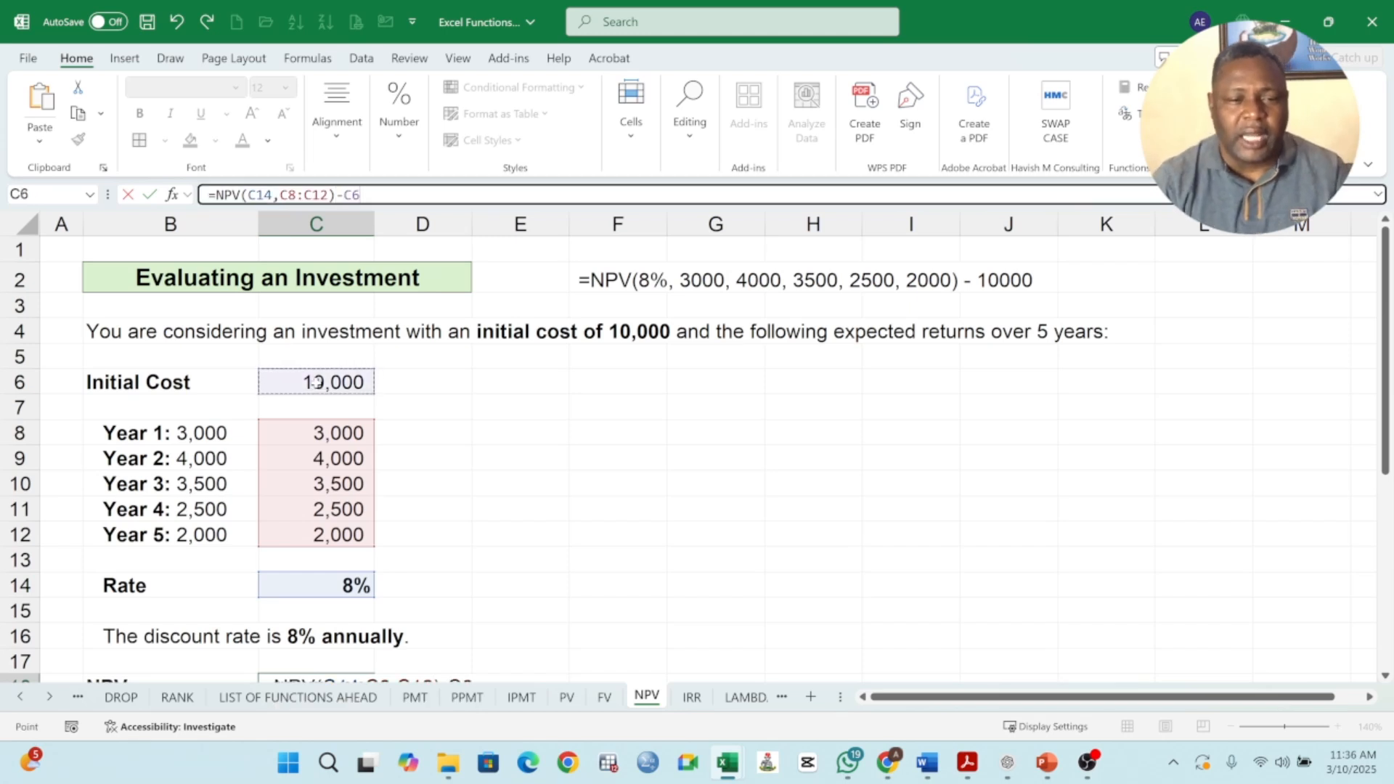
{"action": "scroll", "coordinate": [471, 458], "scroll_direction": "down", "scroll_amount": 1}
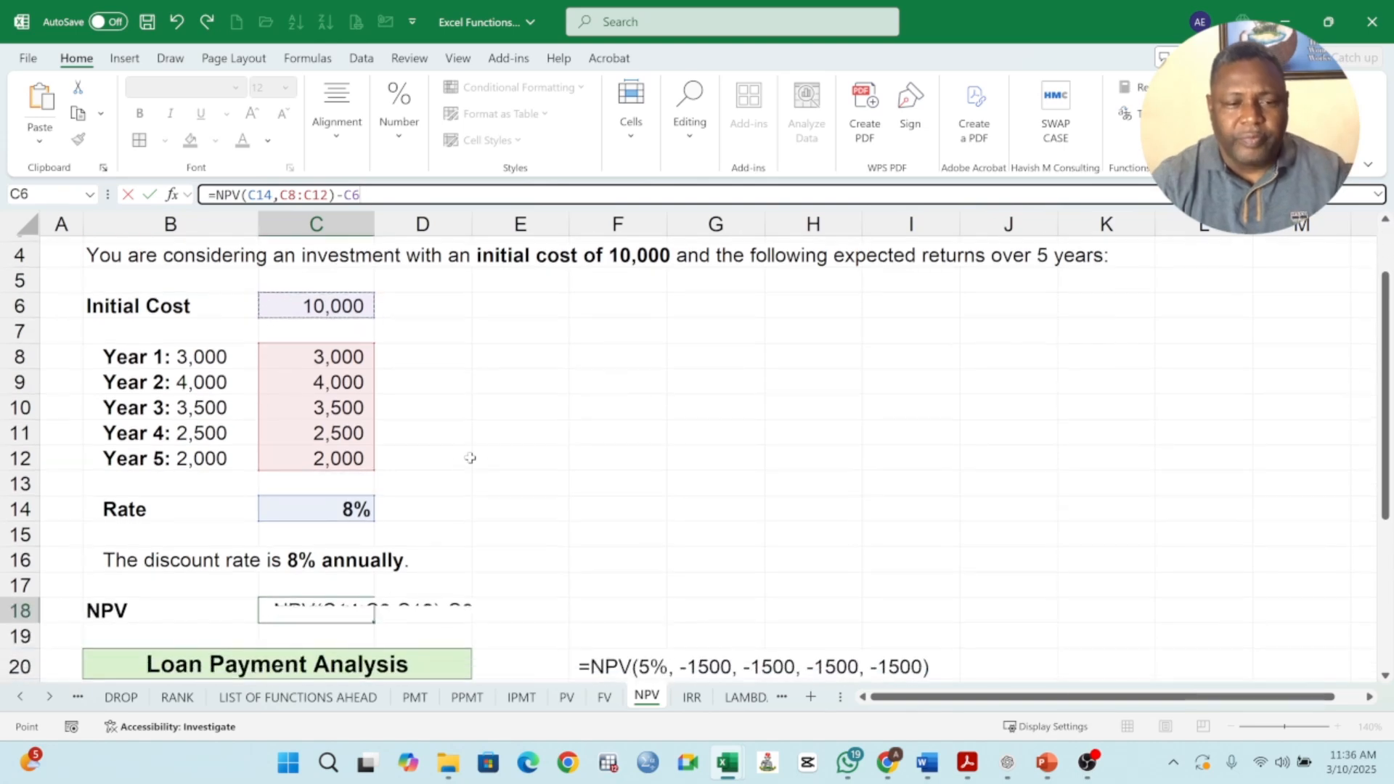
{"action": "key", "text": "Return"}
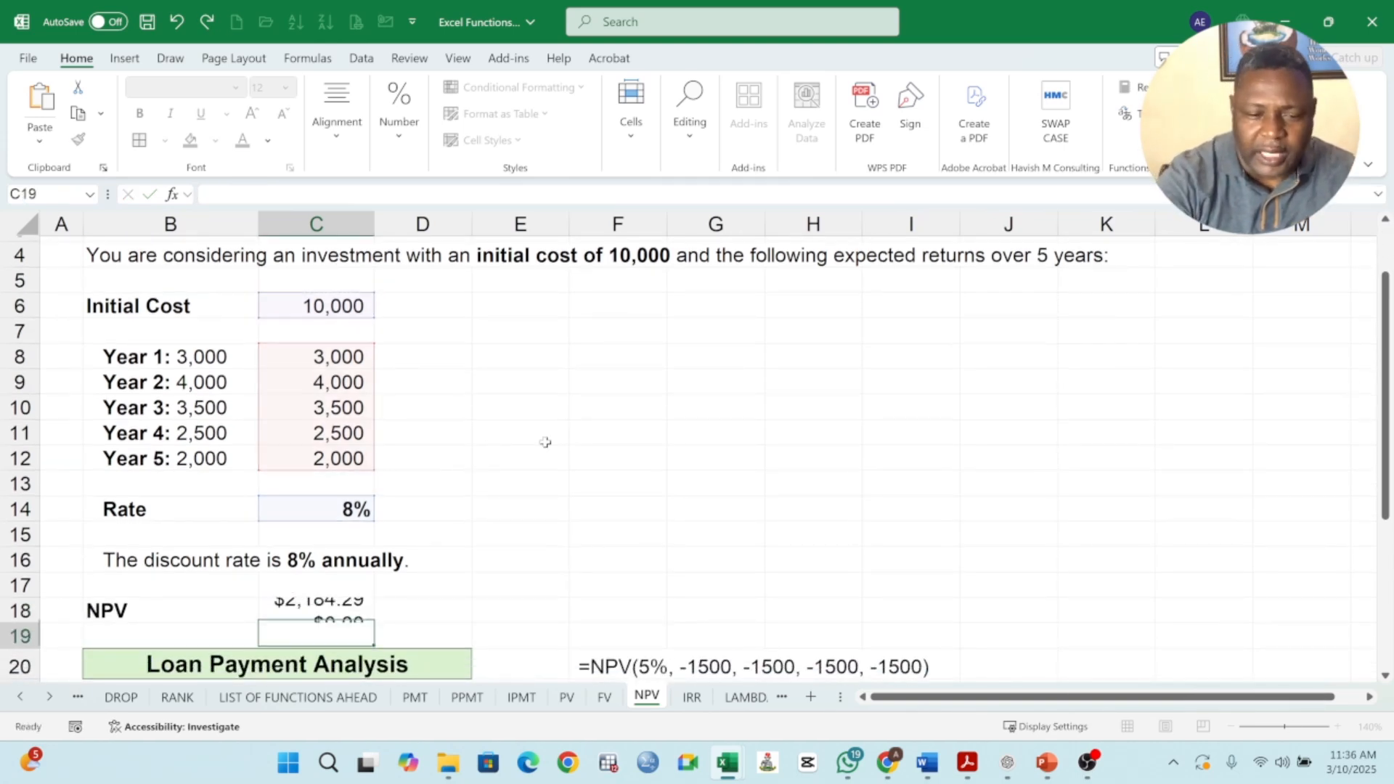
{"action": "scroll", "coordinate": [450, 517], "scroll_direction": "down", "scroll_amount": 1}
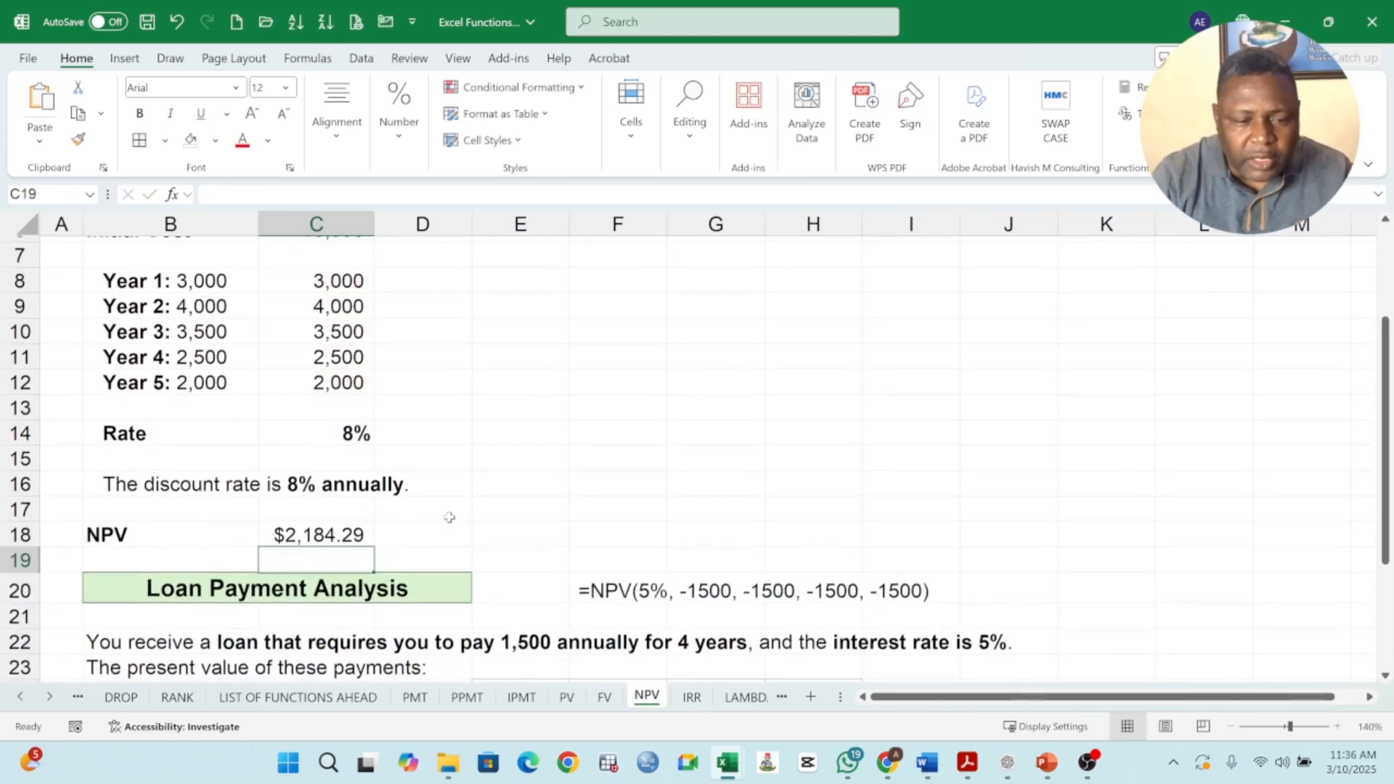
{"action": "left_click", "coordinate": [337, 535]}
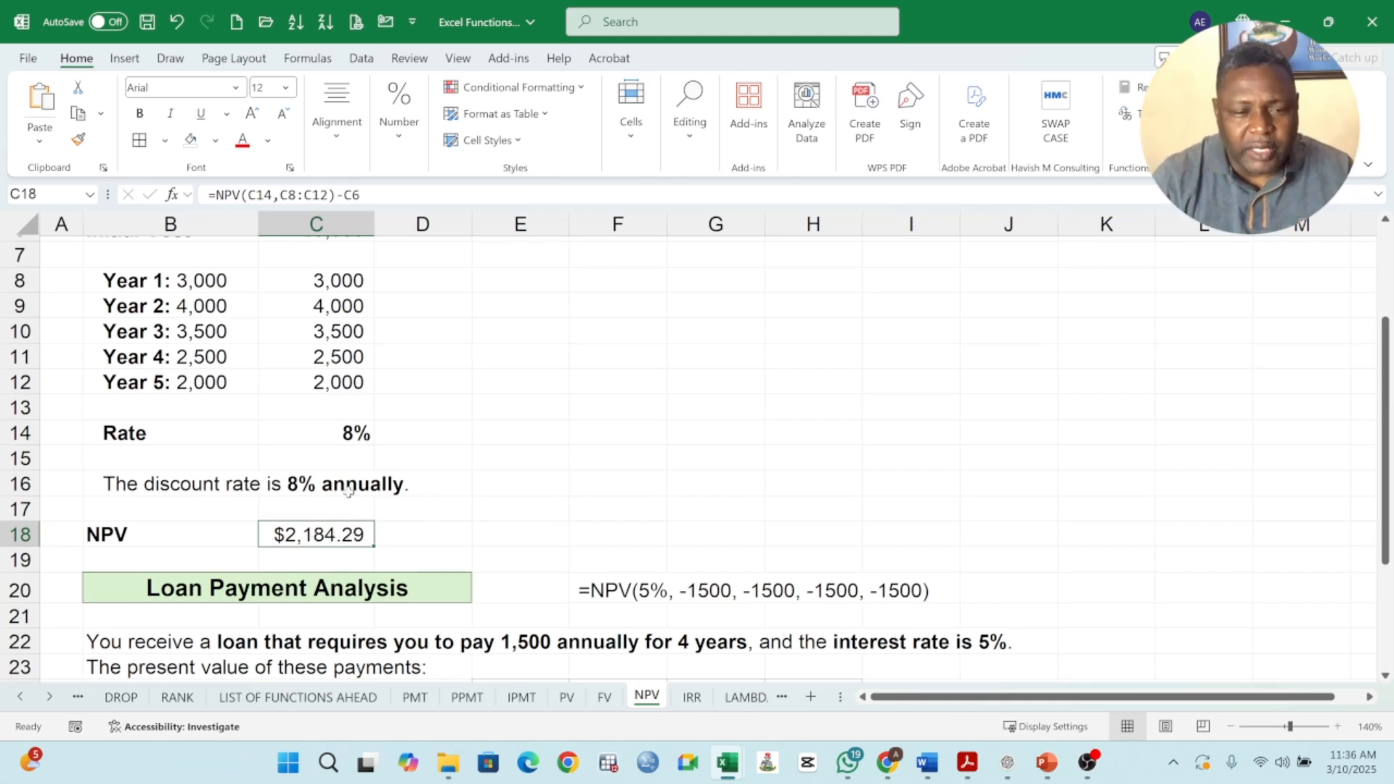
{"action": "scroll", "coordinate": [349, 508], "scroll_direction": "up", "scroll_amount": 2}
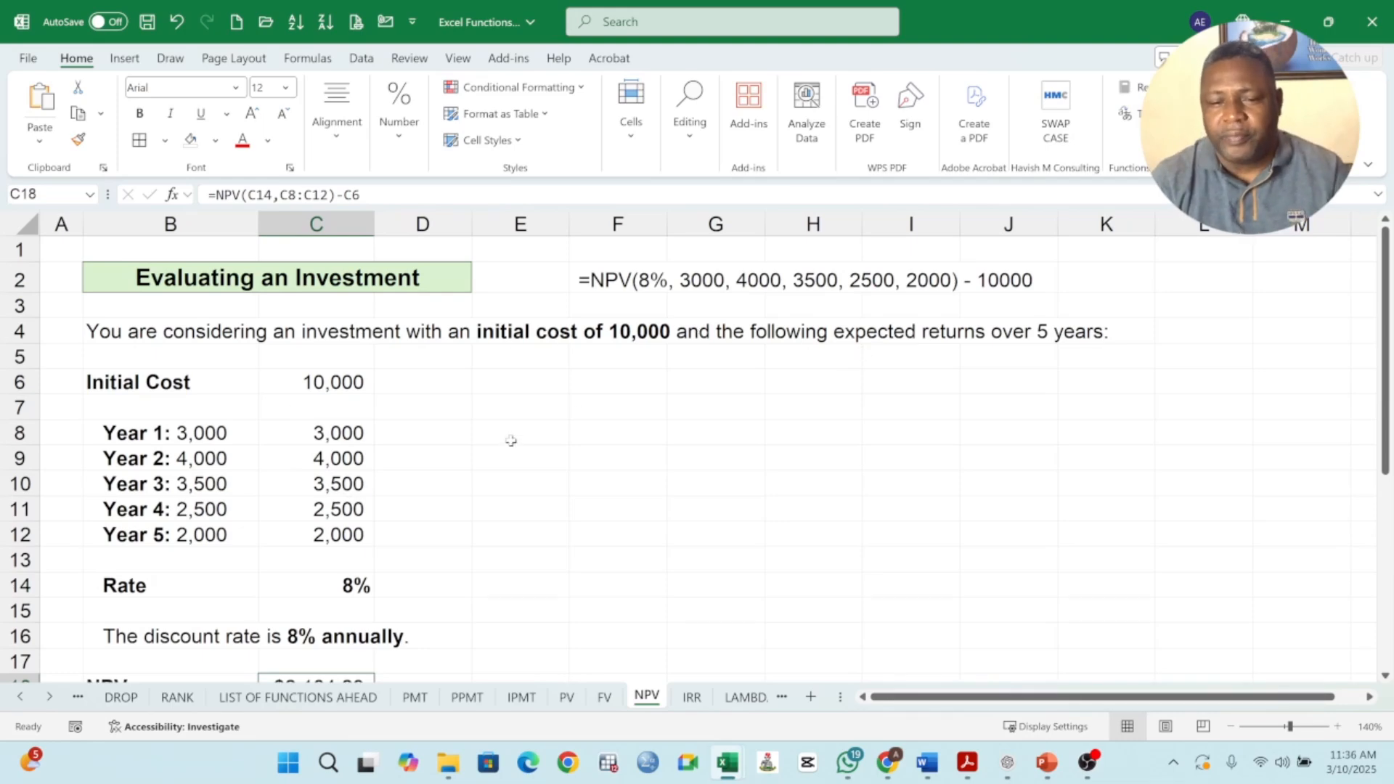
{"action": "scroll", "coordinate": [505, 465], "scroll_direction": "down", "scroll_amount": 1}
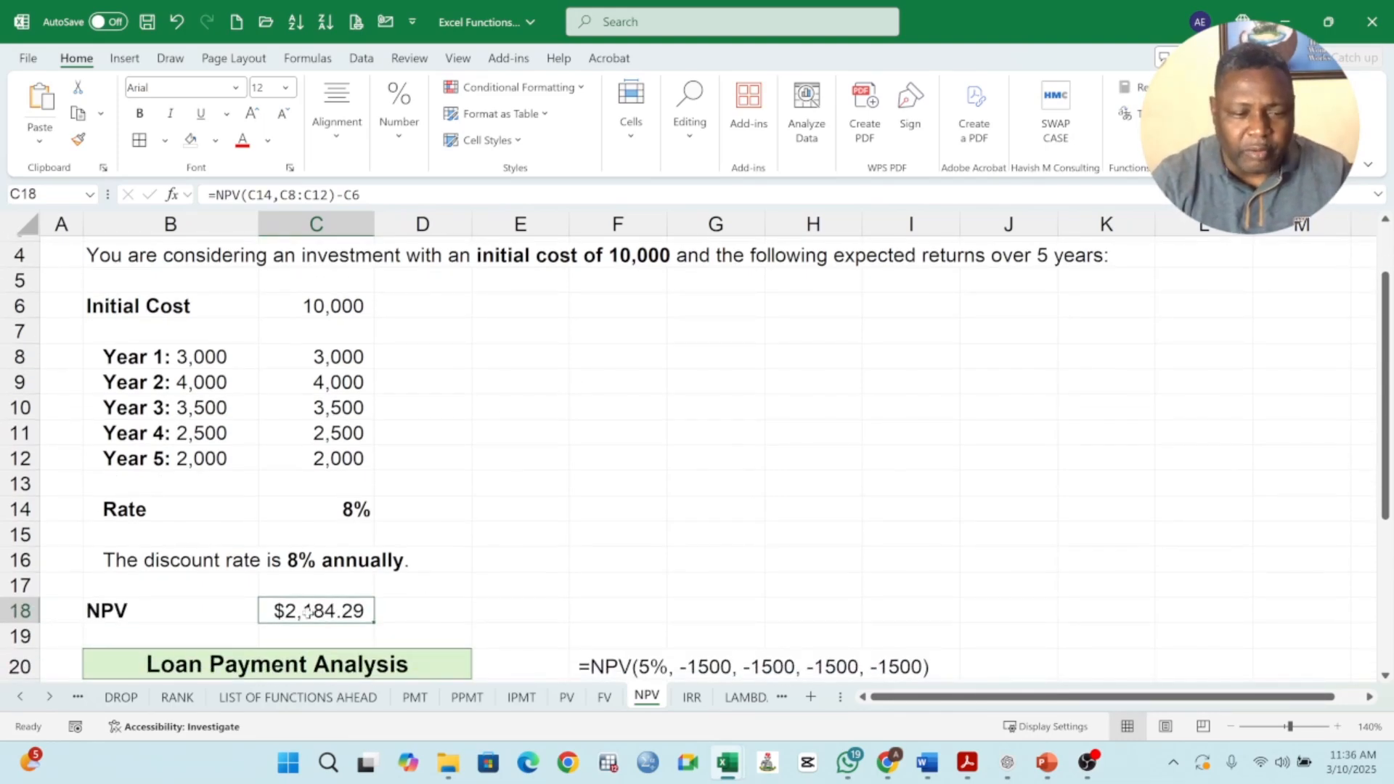
Start an NPV formula in C29 of the loan payment analysis with the rate in C27 as its first argument.
{"action": "scroll", "coordinate": [378, 534], "scroll_direction": "down", "scroll_amount": 4}
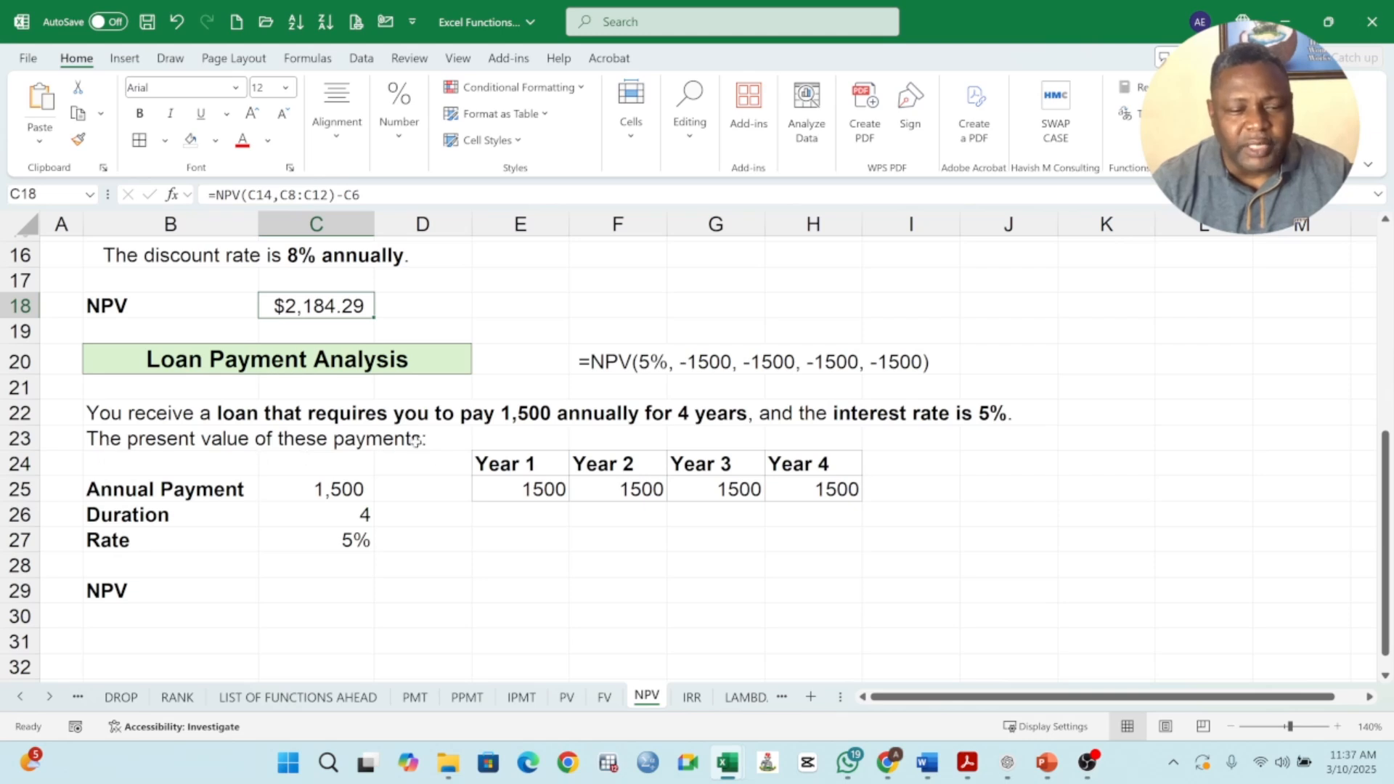
{"action": "left_click", "coordinate": [313, 595]}
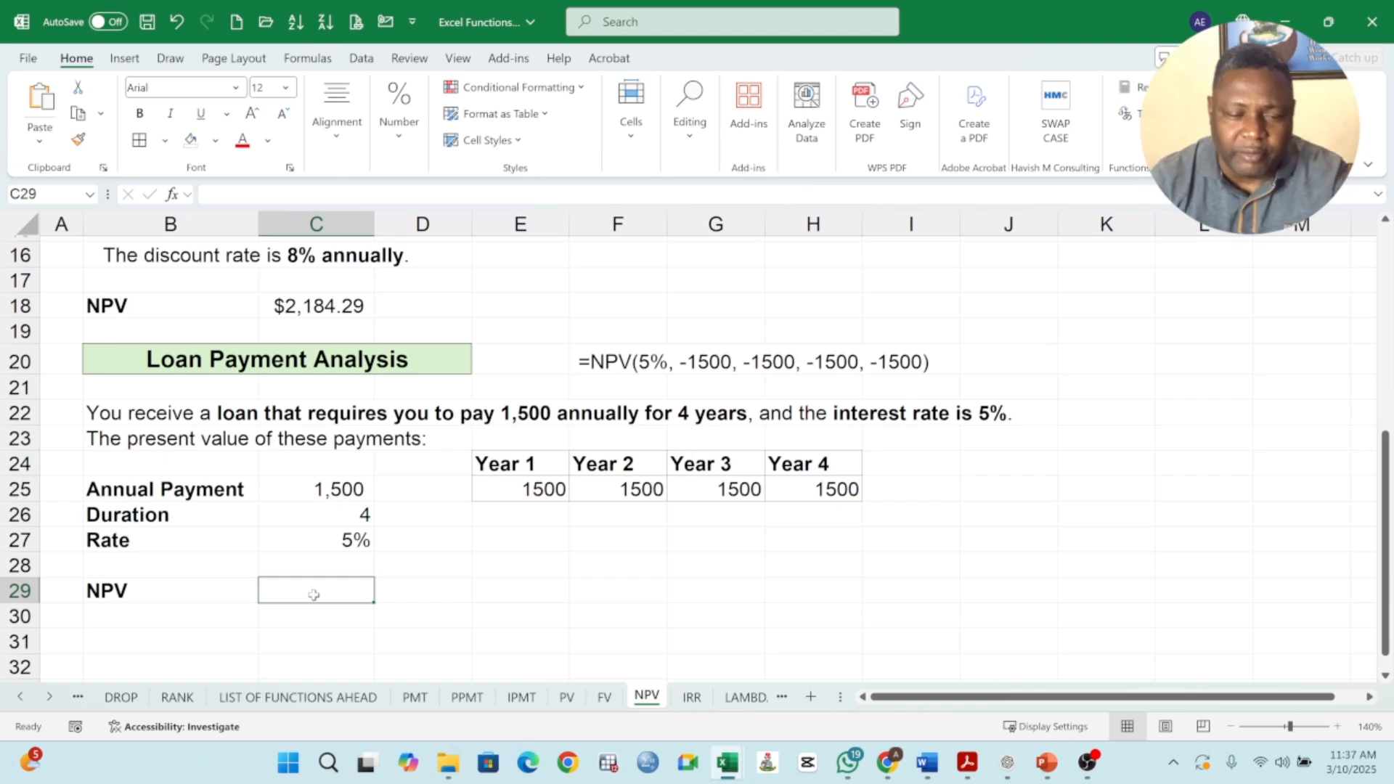
{"action": "type", "text": "="}
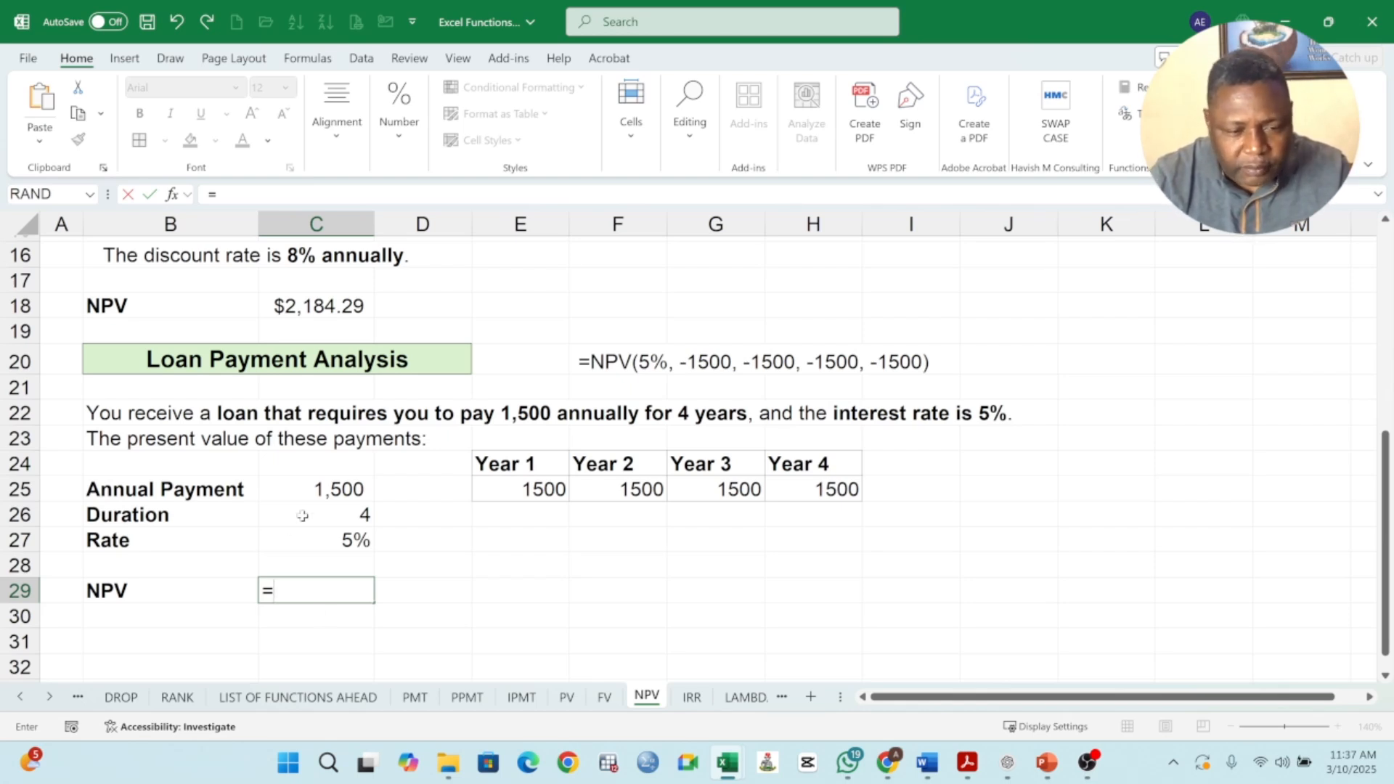
{"action": "type", "text": "N"}
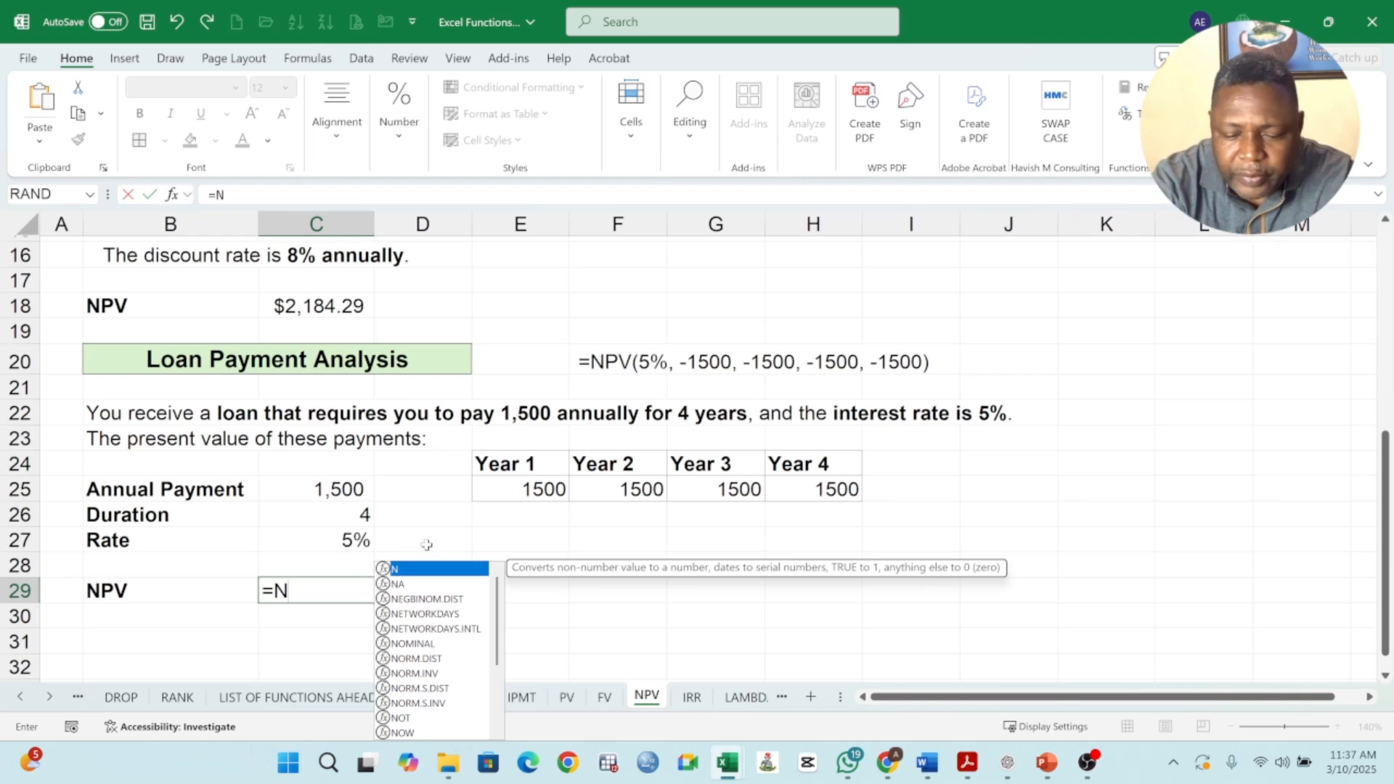
{"action": "type", "text": "PV("}
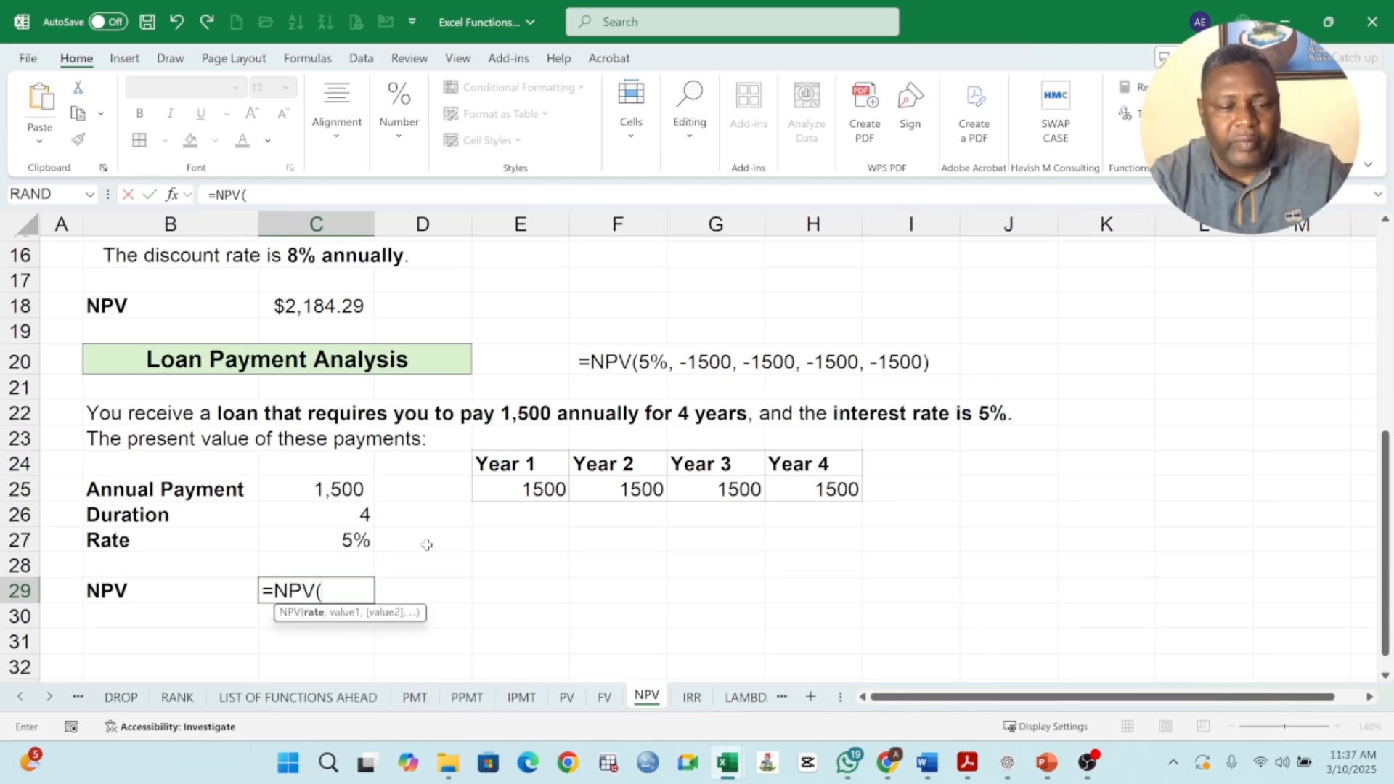
{"action": "left_click", "coordinate": [361, 541]}
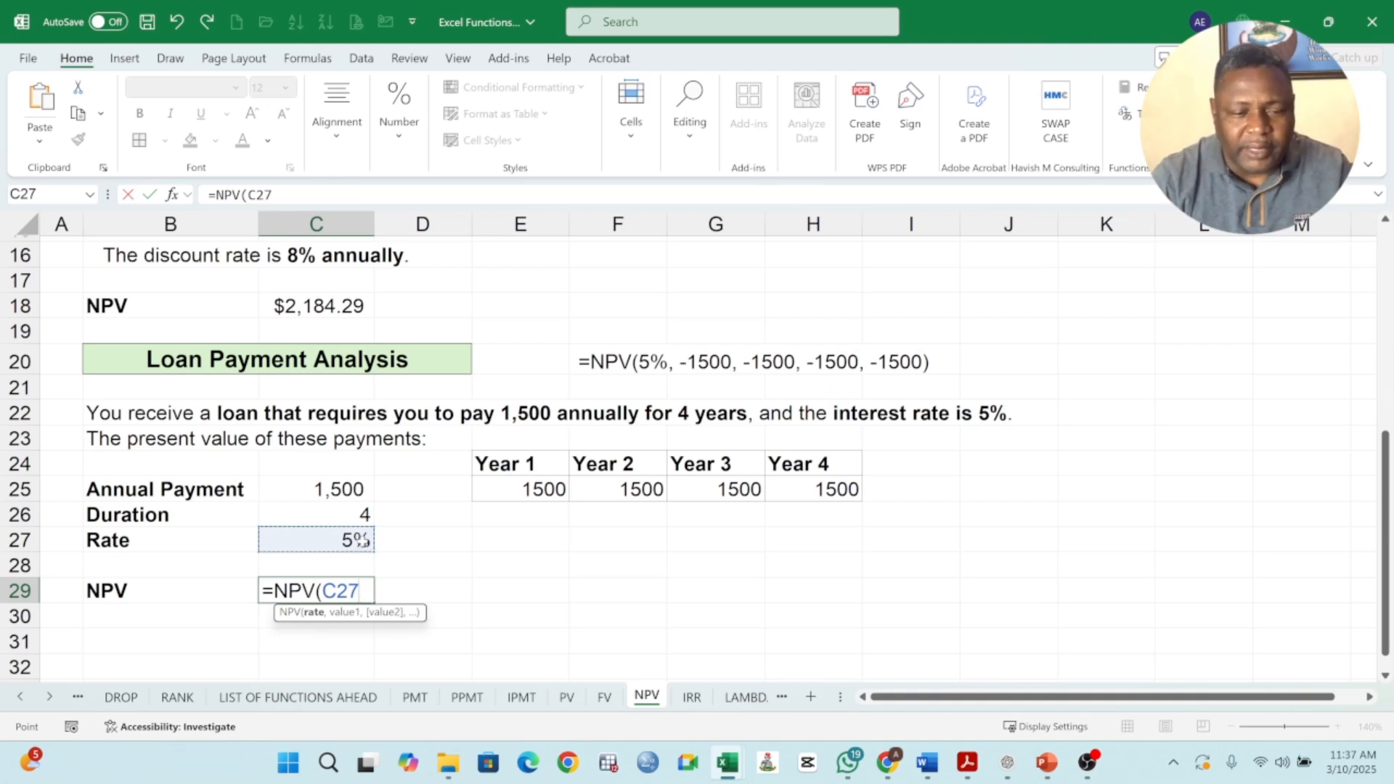
{"action": "type", "text": ","}
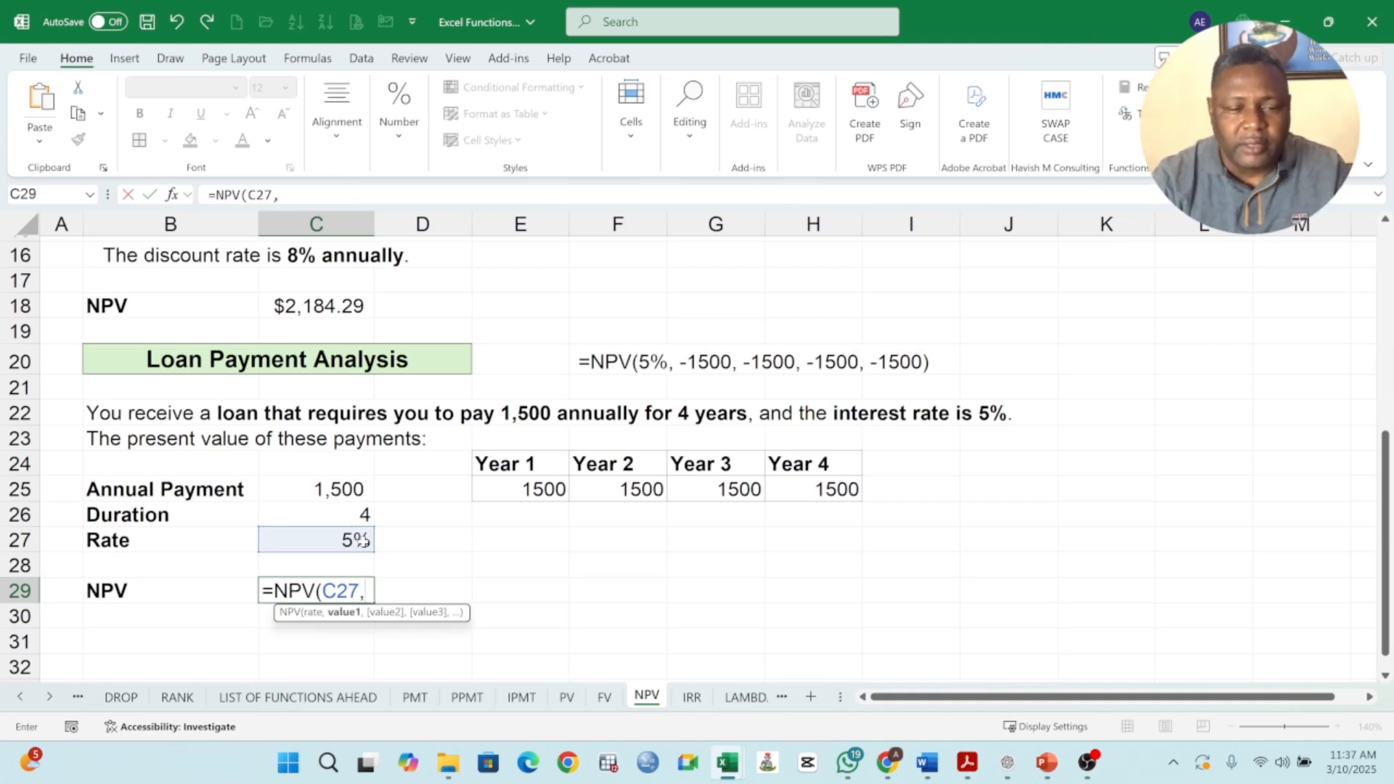
Add the yearly payments E25, F25, G25 and H25 as separate value arguments and enter =NPV(C27,E25,F25,G25,H25) in C29.
{"action": "left_click", "coordinate": [528, 489]}
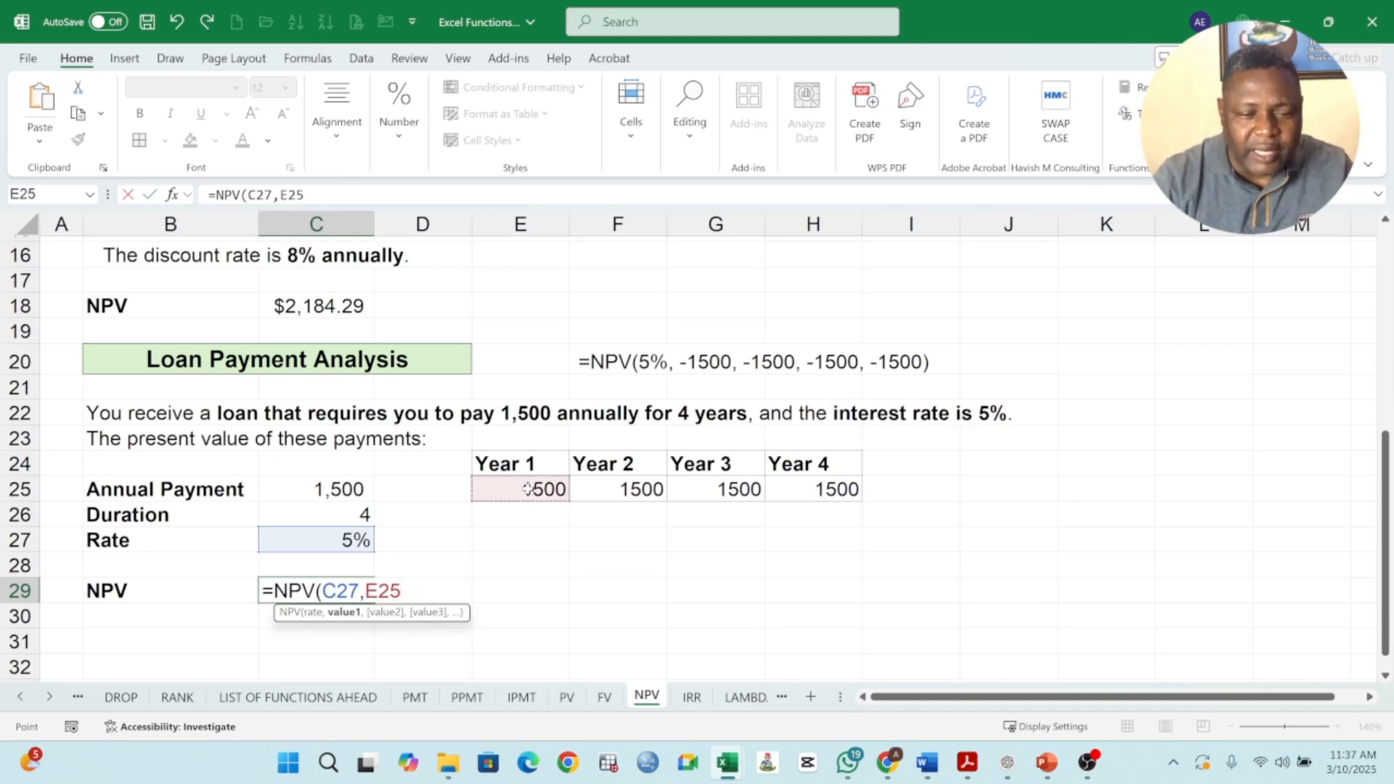
{"action": "type", "text": ","}
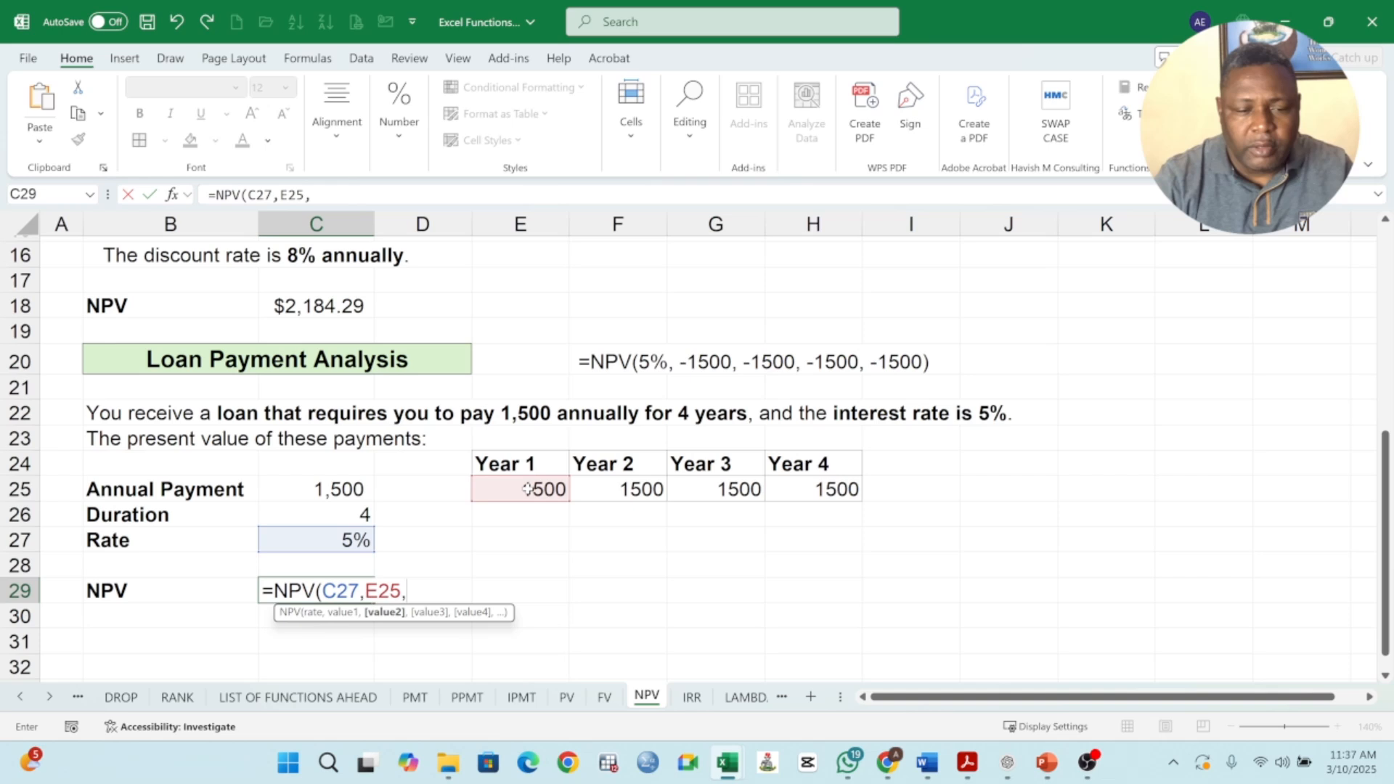
{"action": "left_click", "coordinate": [621, 492]}
{"action": "type", "text": ","}
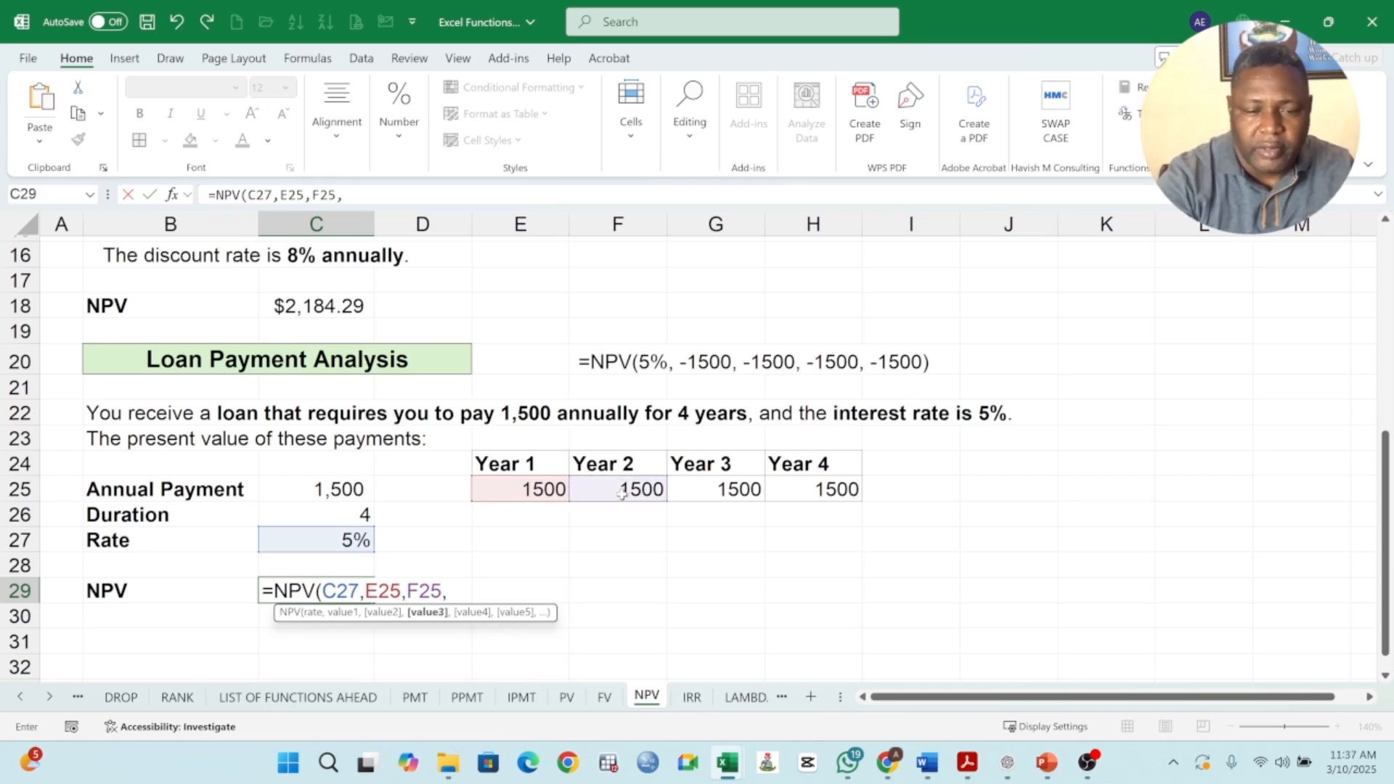
{"action": "left_click", "coordinate": [701, 490]}
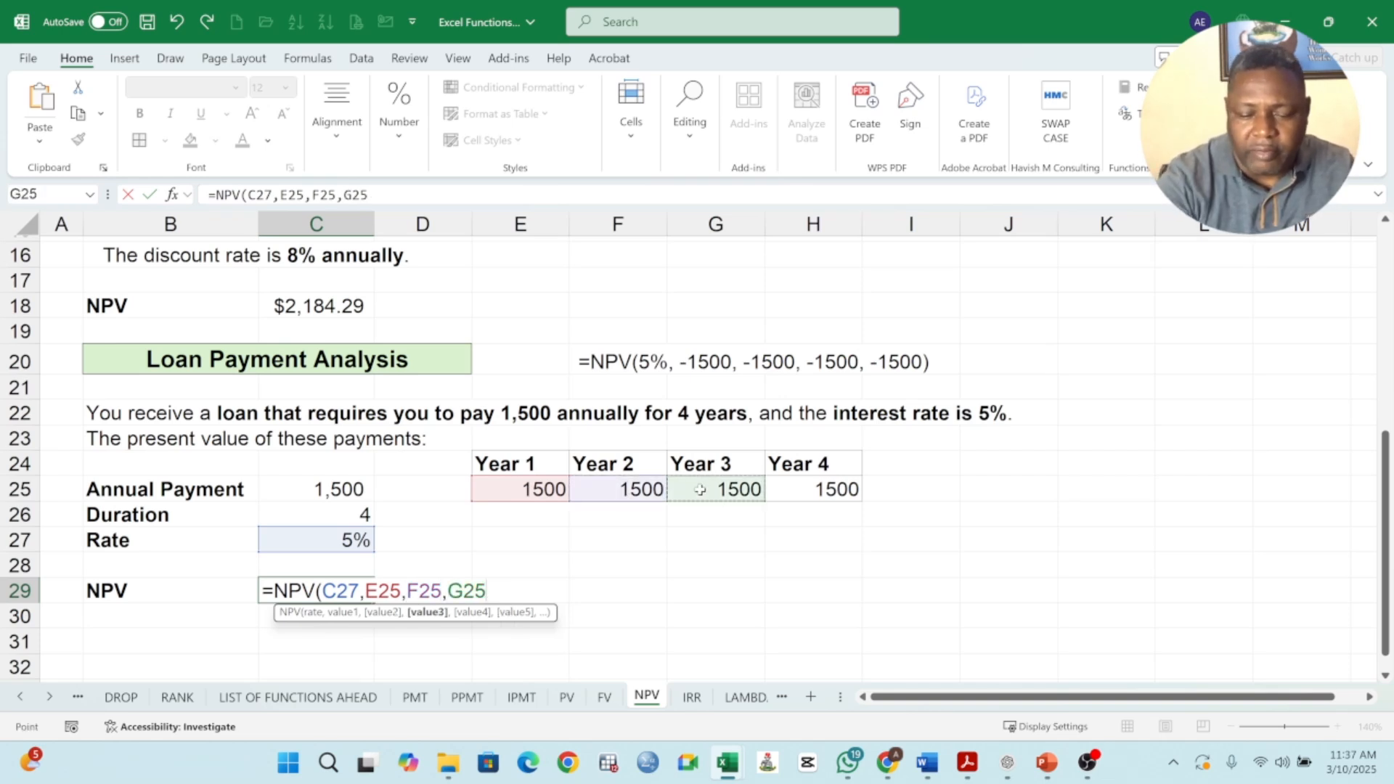
{"action": "type", "text": ","}
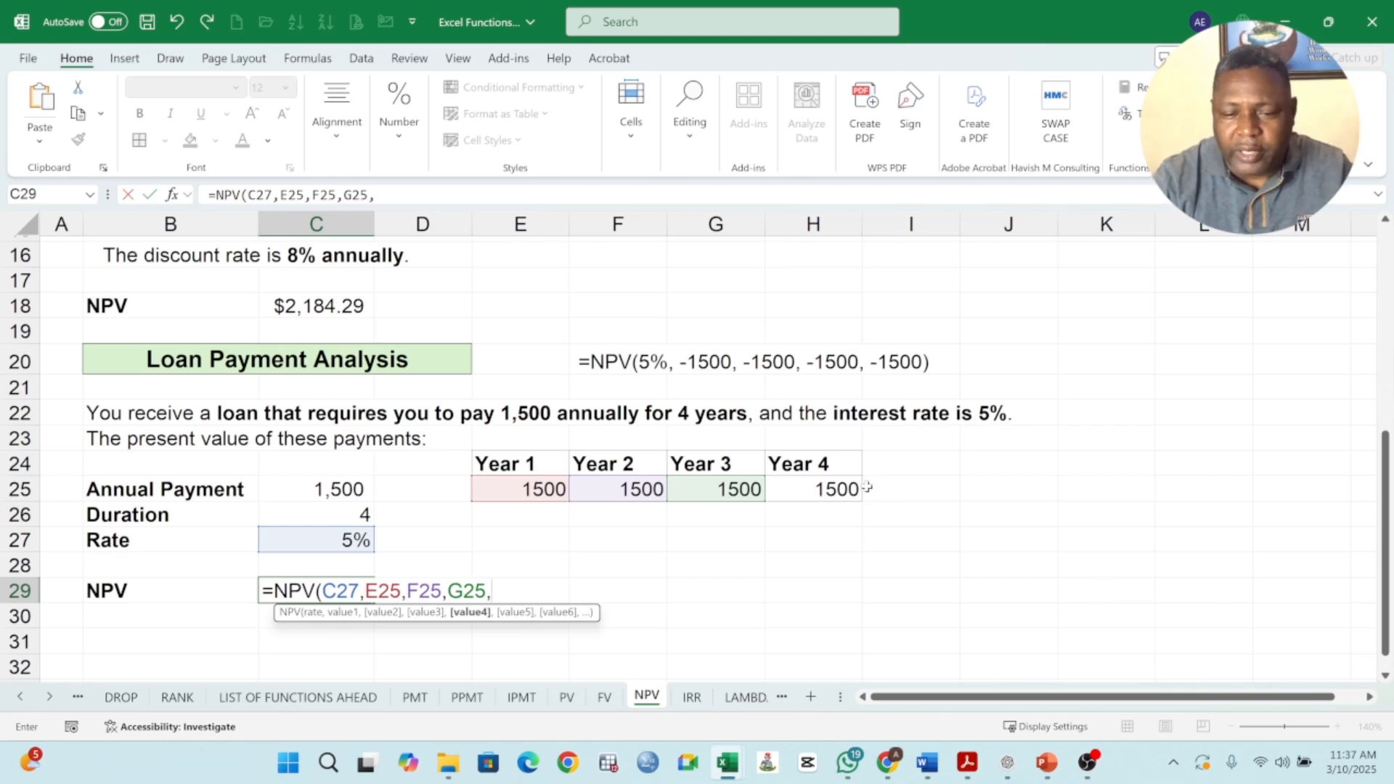
{"action": "left_click", "coordinate": [836, 491]}
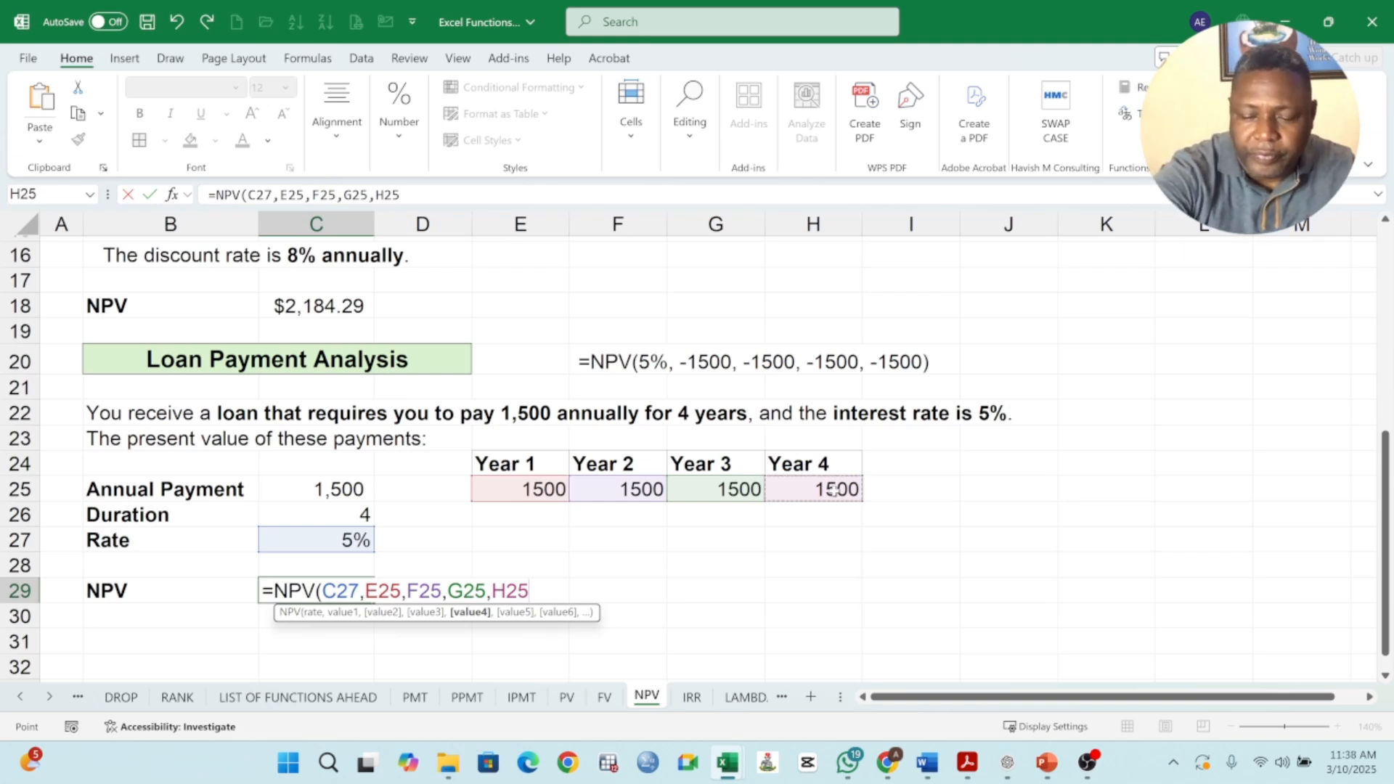
{"action": "type", "text": ")"}
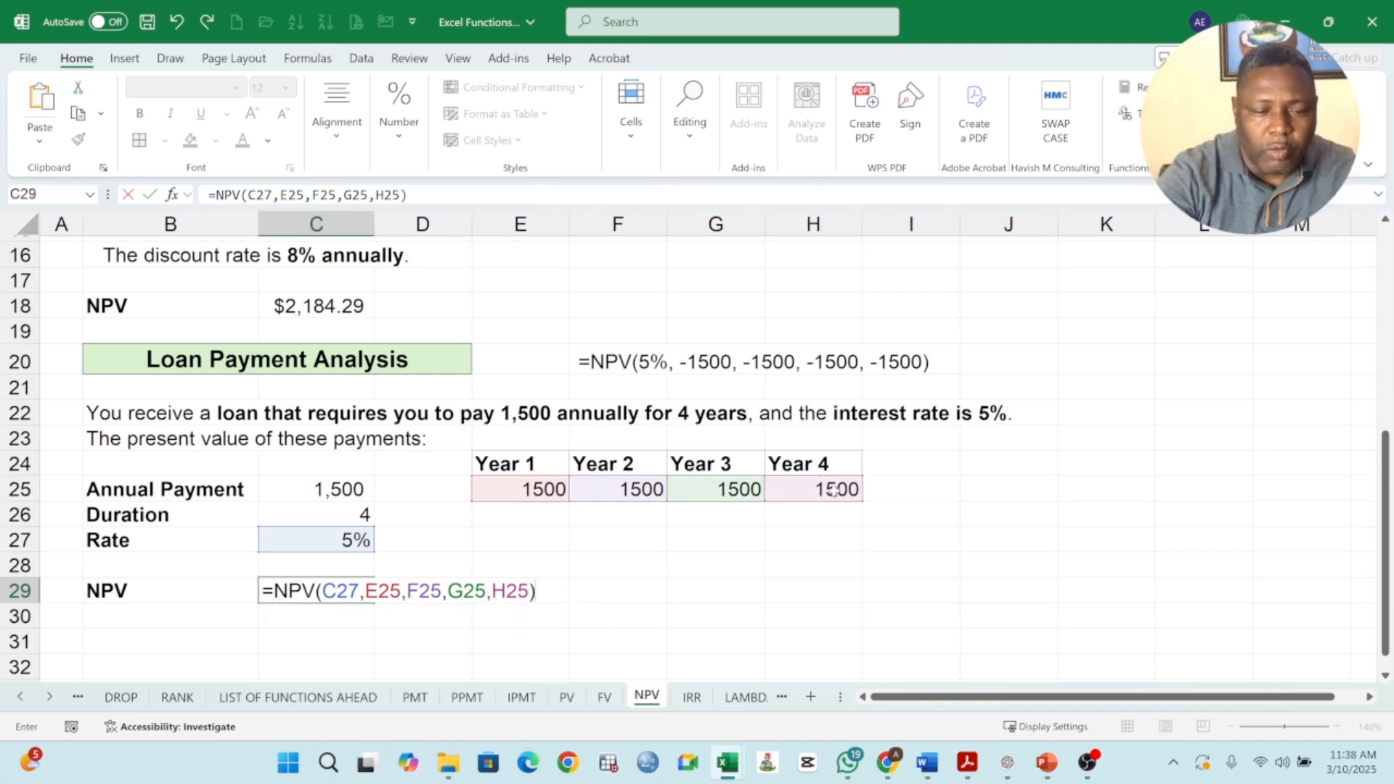
{"action": "key", "text": "Return"}
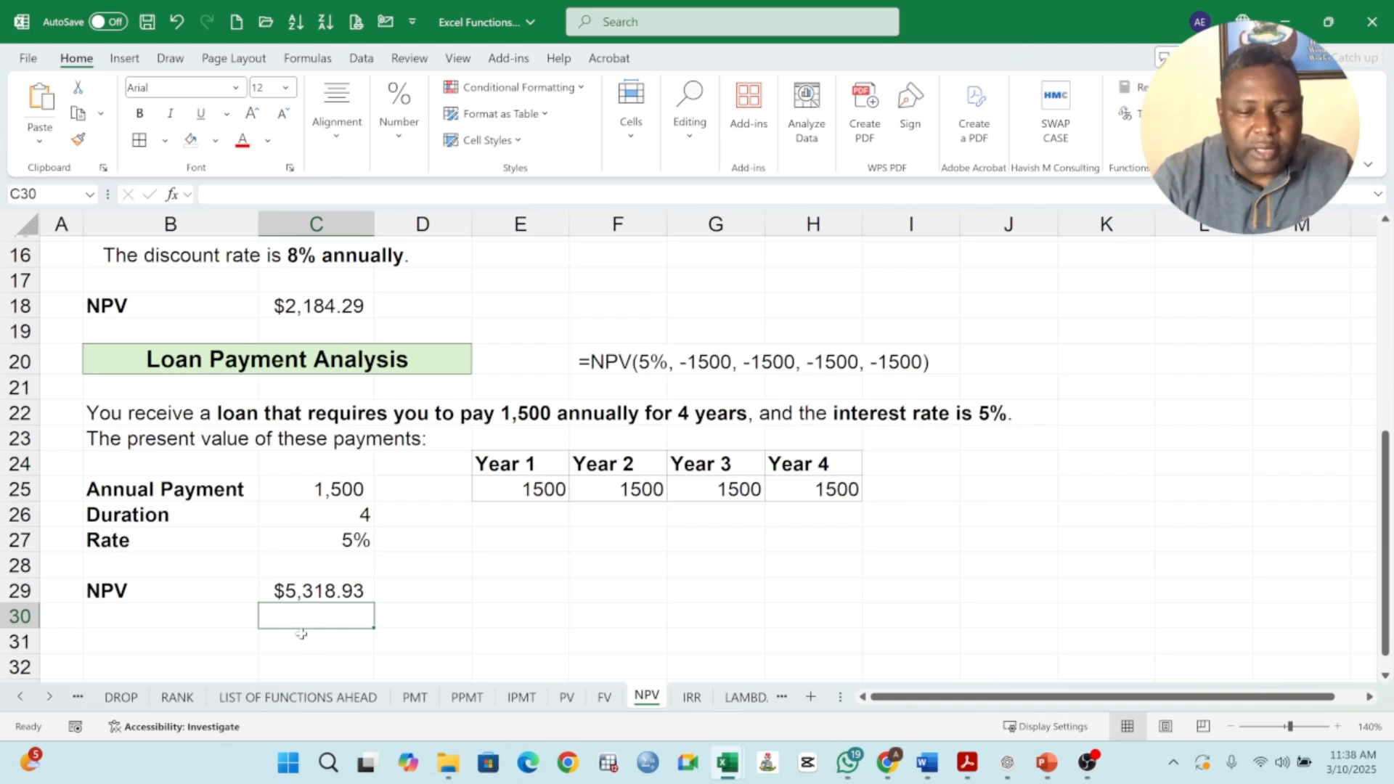
Replace the separate payment arguments in C29 with the range E25:H25, giving =NPV(C27,E25:H25).
{"action": "left_click", "coordinate": [322, 592]}
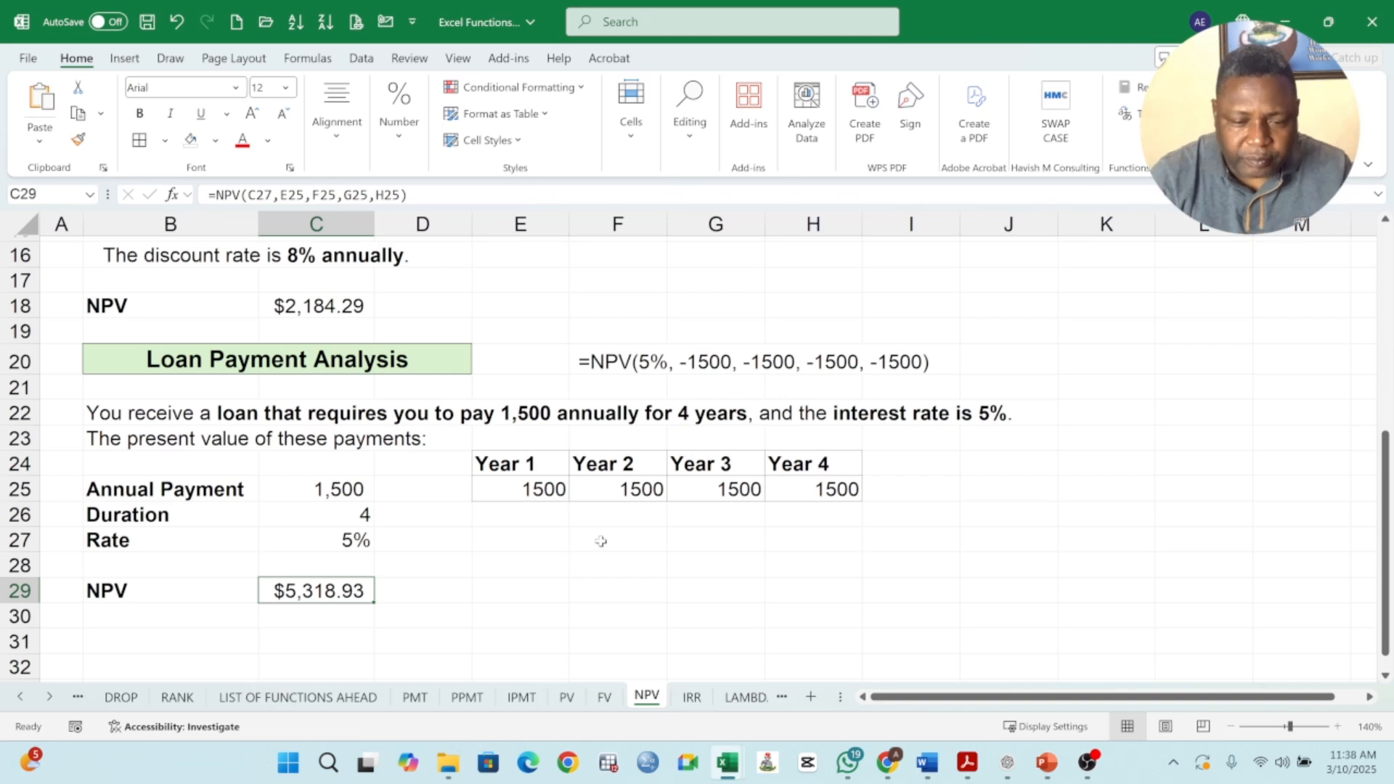
{"action": "double_click", "coordinate": [323, 596]}
{"action": "left_click_drag", "start_coordinate": [365, 591], "coordinate": [536, 550]}
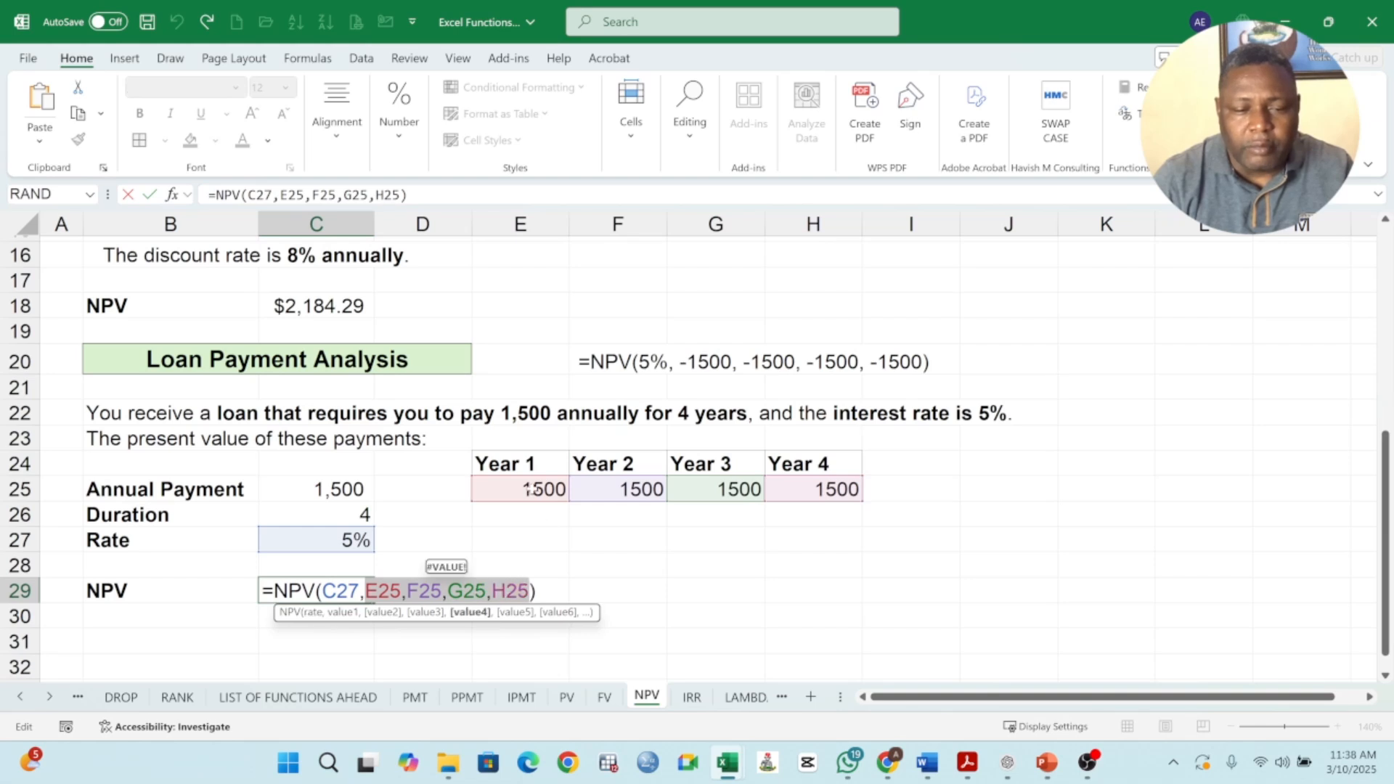
{"action": "left_click_drag", "start_coordinate": [520, 489], "coordinate": [784, 483]}
{"action": "key", "text": "Return"}
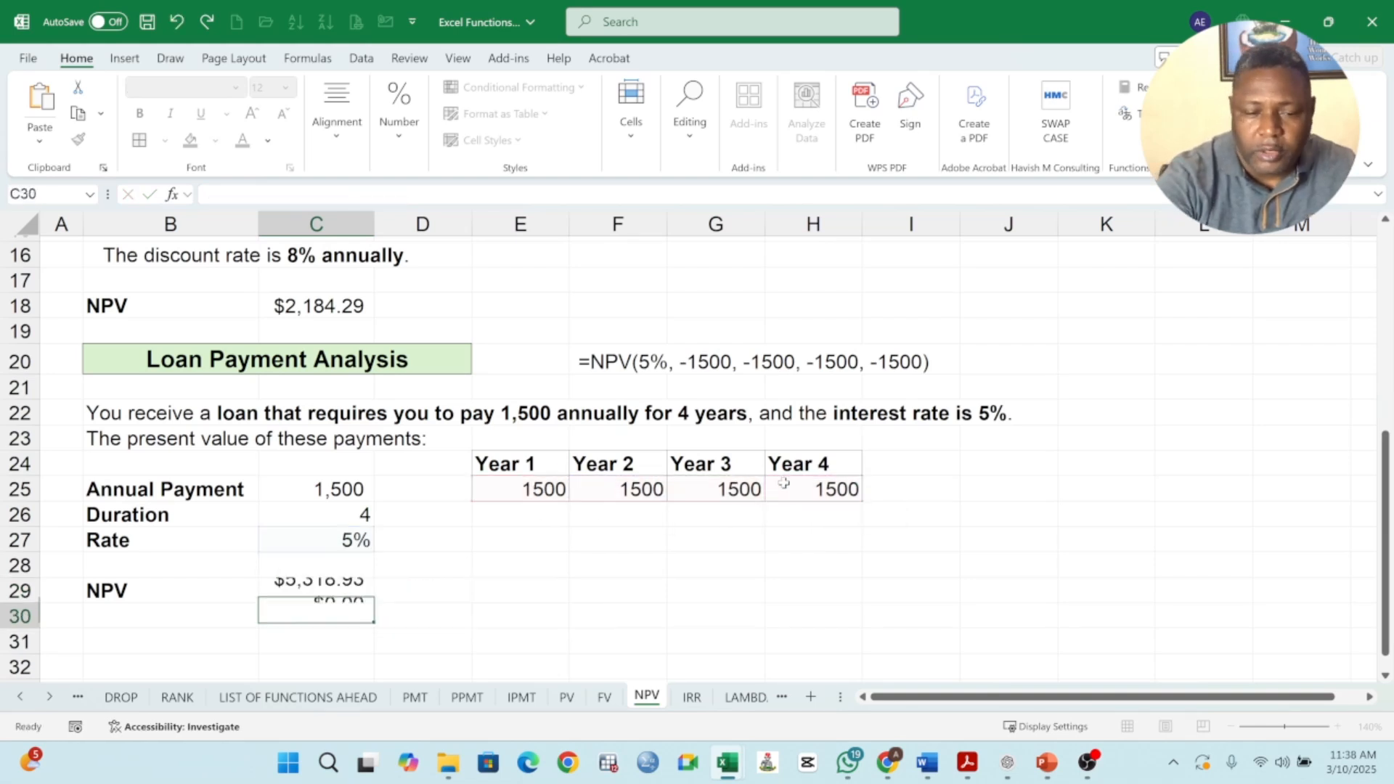
{"action": "double_click", "coordinate": [337, 588]}
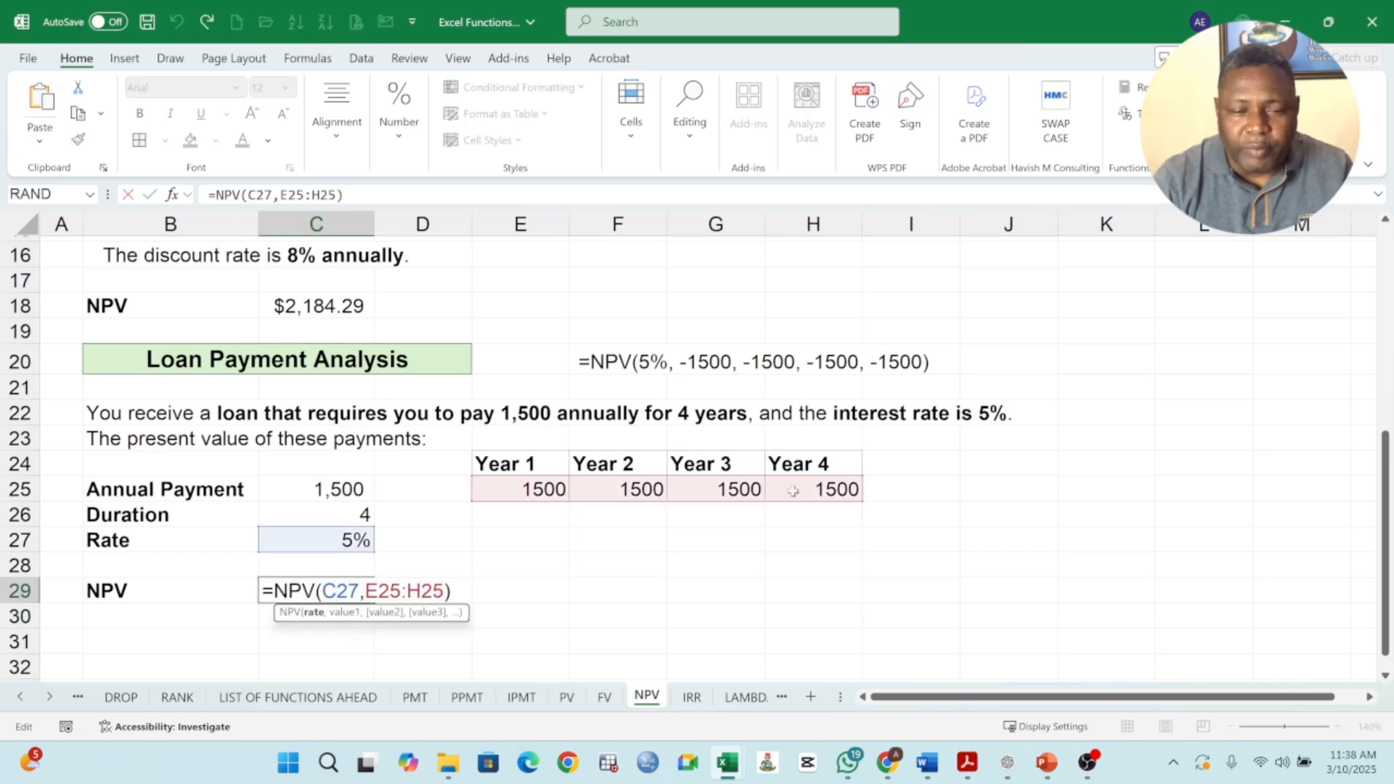
{"action": "left_click", "coordinate": [422, 591]}
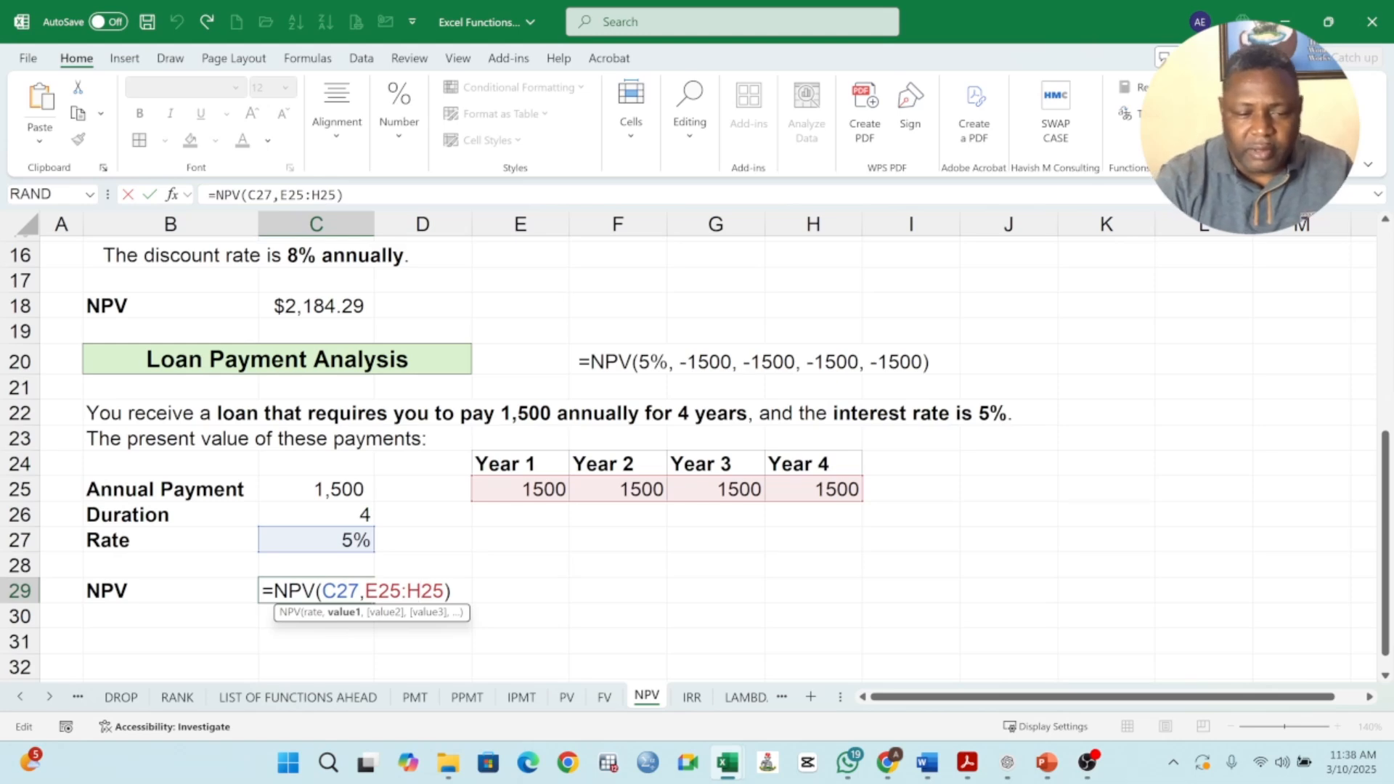
{"action": "key", "text": "Return"}
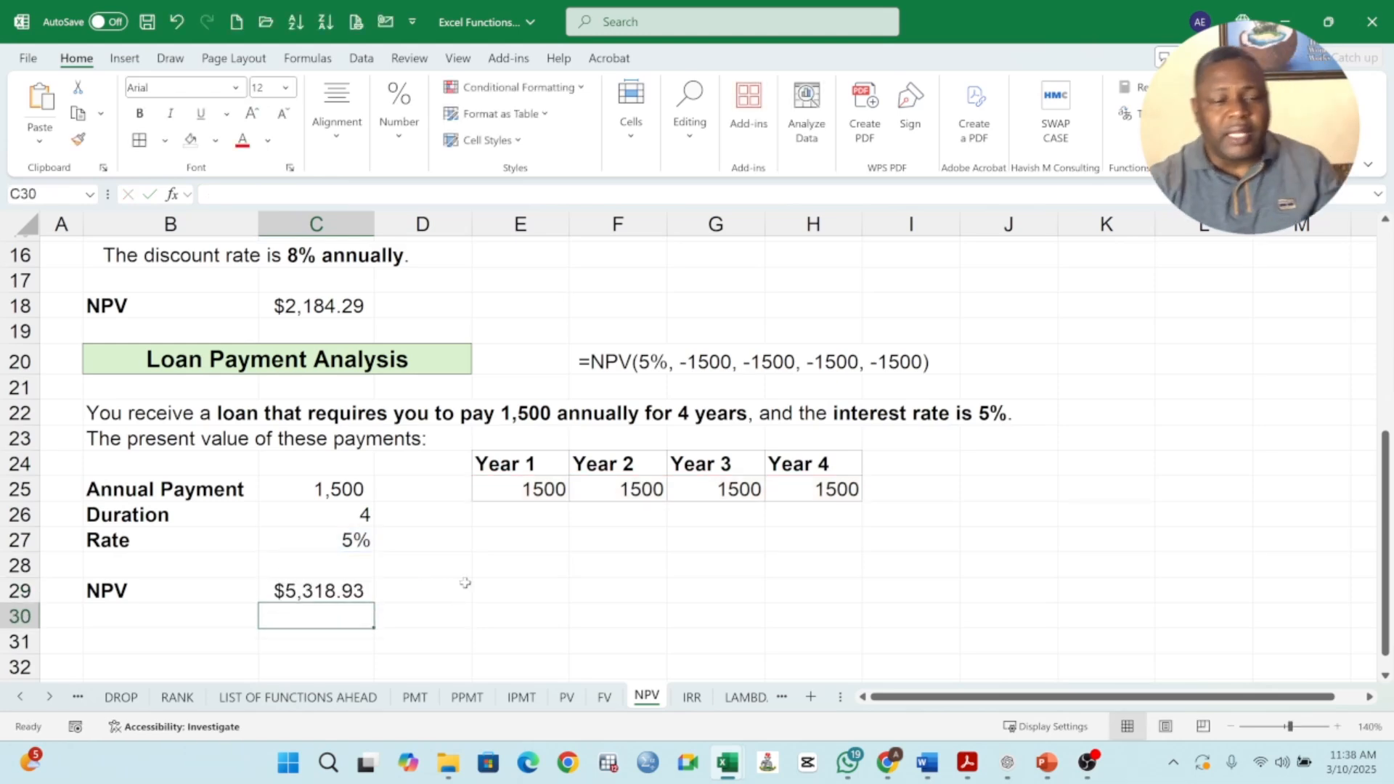
{"action": "scroll", "coordinate": [418, 565], "scroll_direction": "up", "scroll_amount": 4}
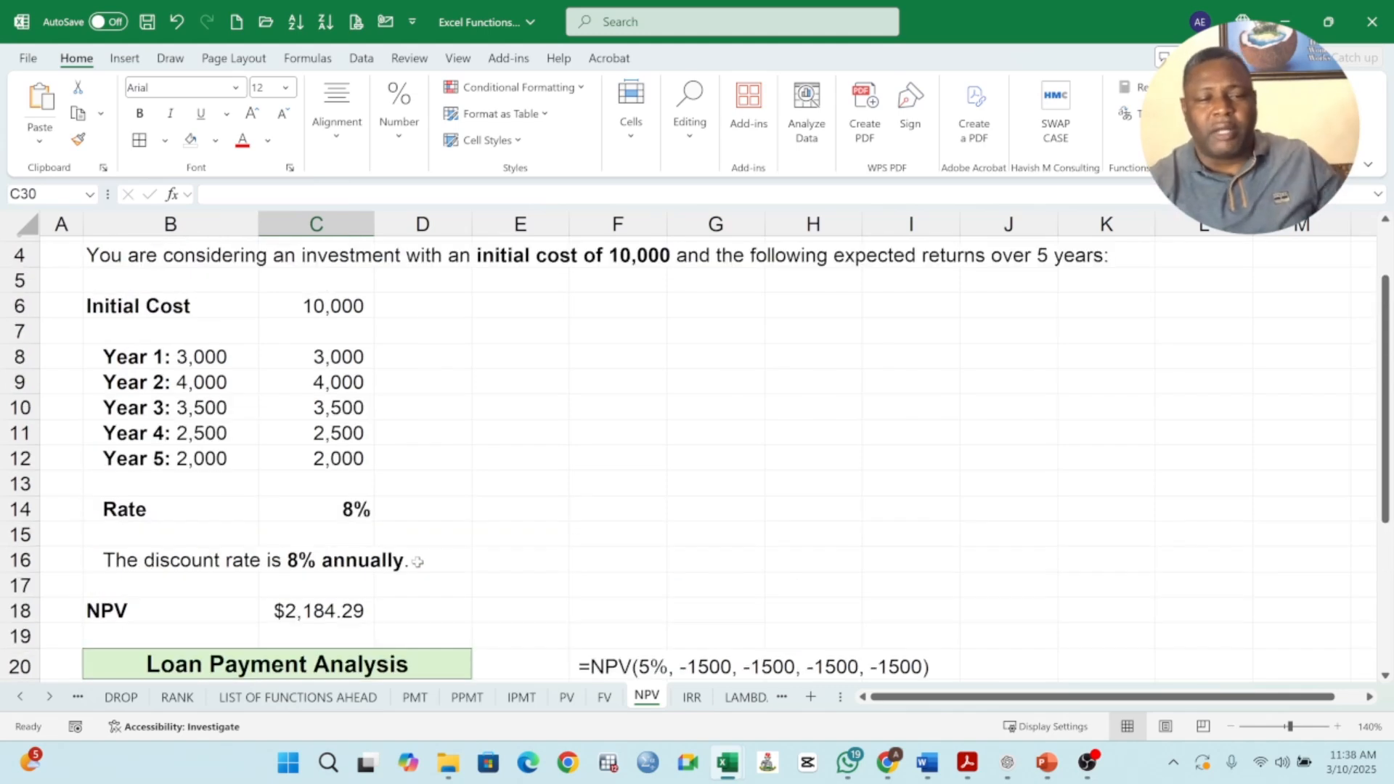
{"action": "scroll", "coordinate": [417, 562], "scroll_direction": "up", "scroll_amount": 1}
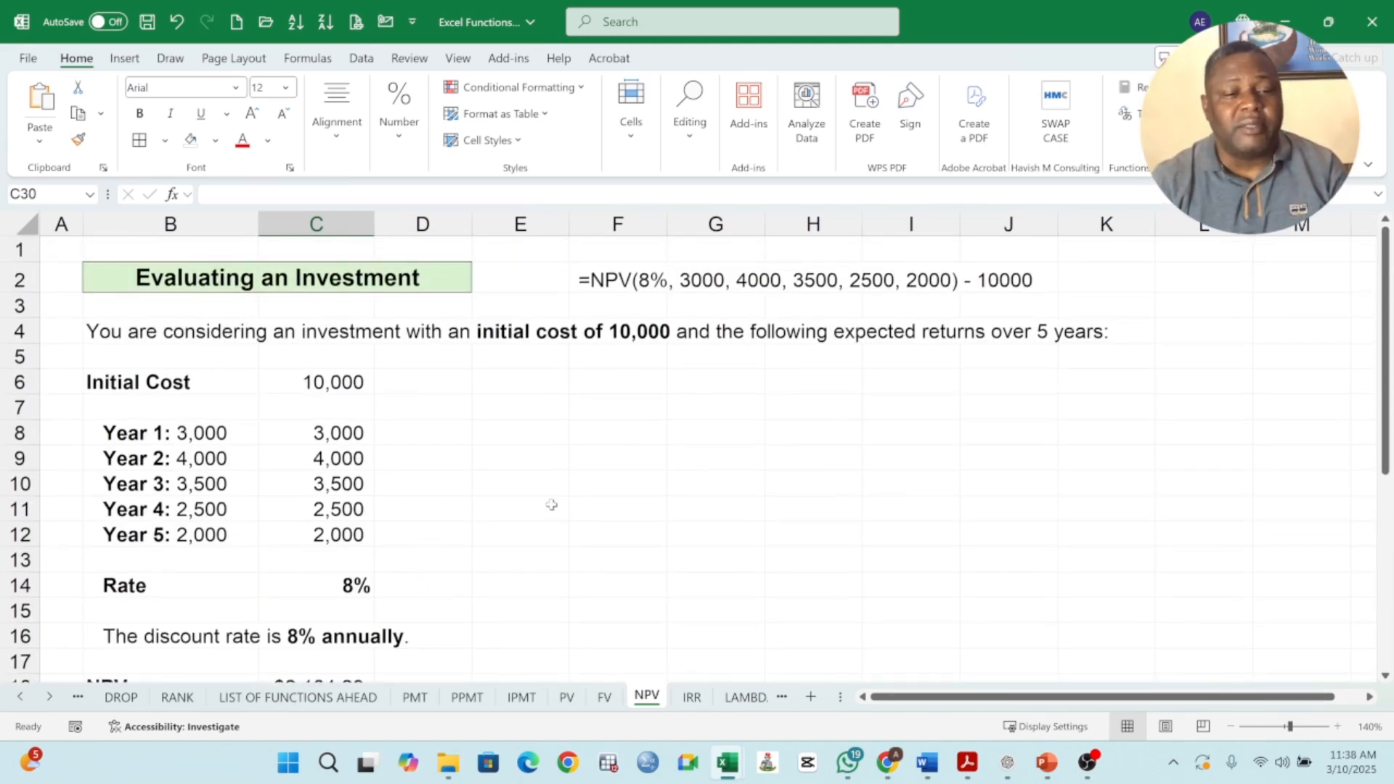
{"action": "scroll", "coordinate": [551, 477], "scroll_direction": "down", "scroll_amount": 4}
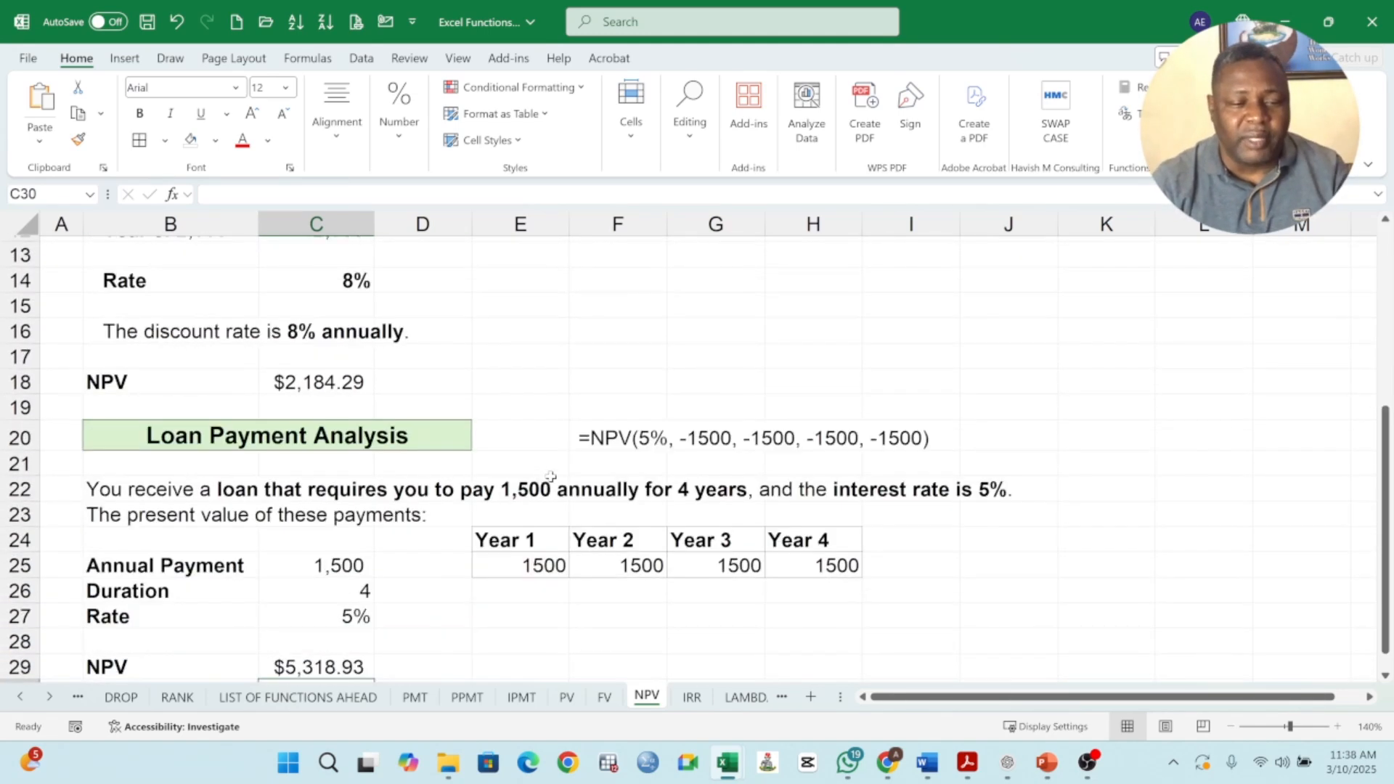
{"action": "left_click", "coordinate": [268, 443]}
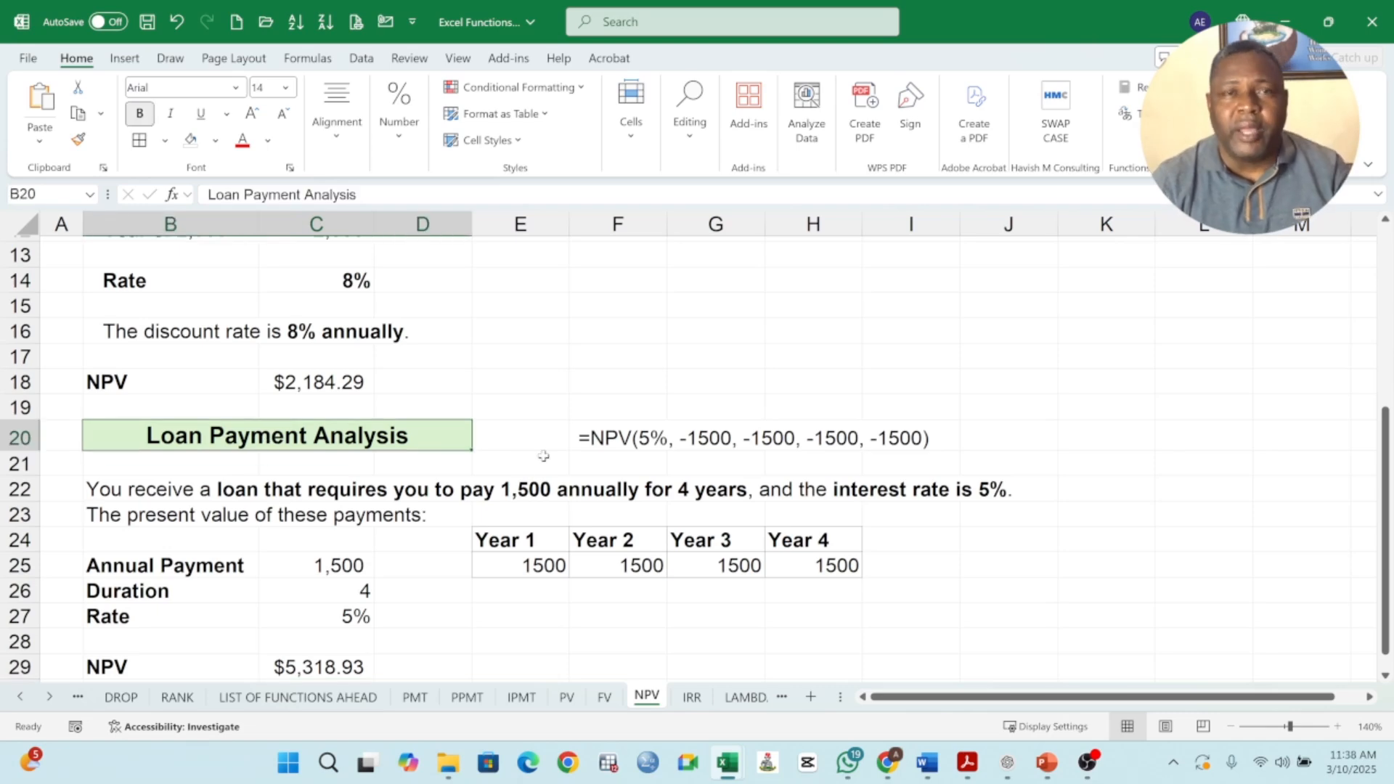
{"action": "scroll", "coordinate": [474, 440], "scroll_direction": "up", "scroll_amount": 4}
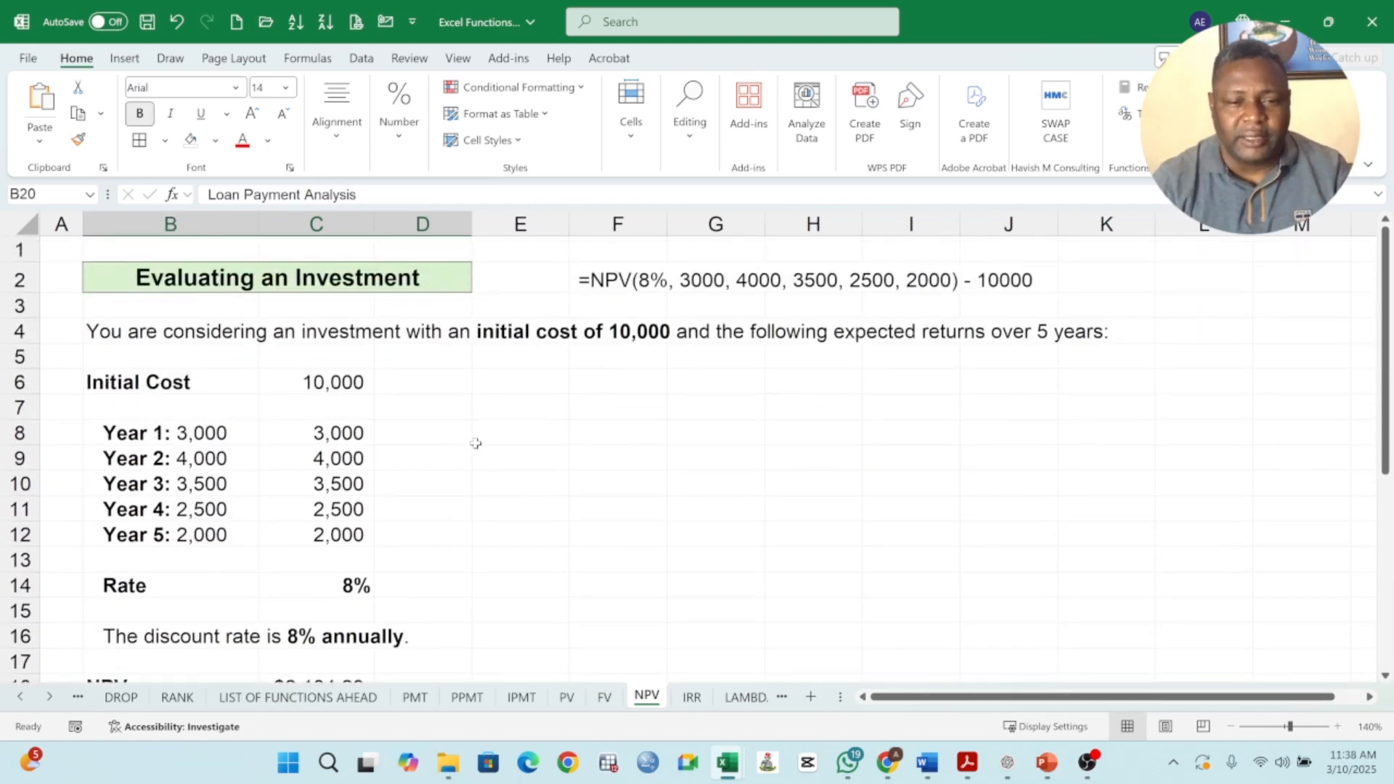